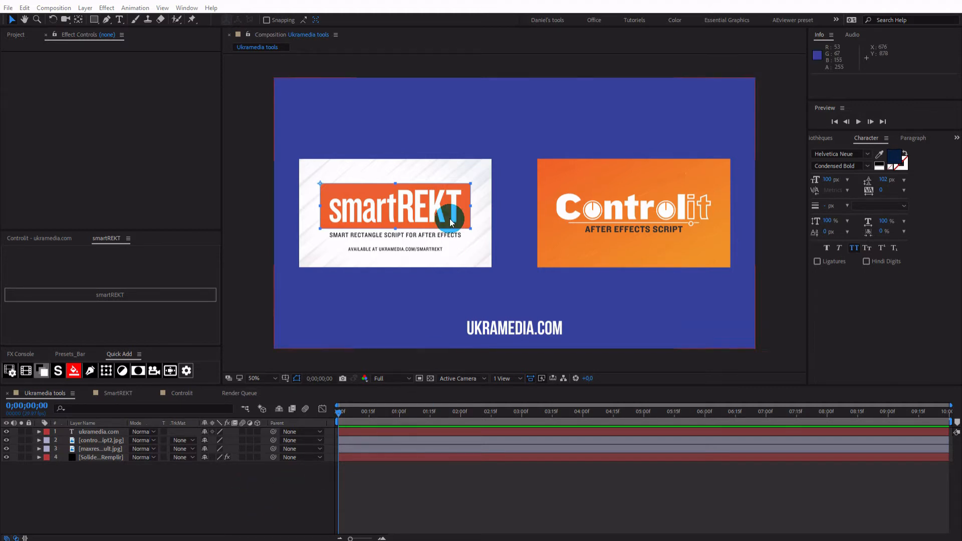
# Switch to the browser and look over the After Effects scripts and presets in the Ukramedia shop.
pyautogui.click(640, 236)
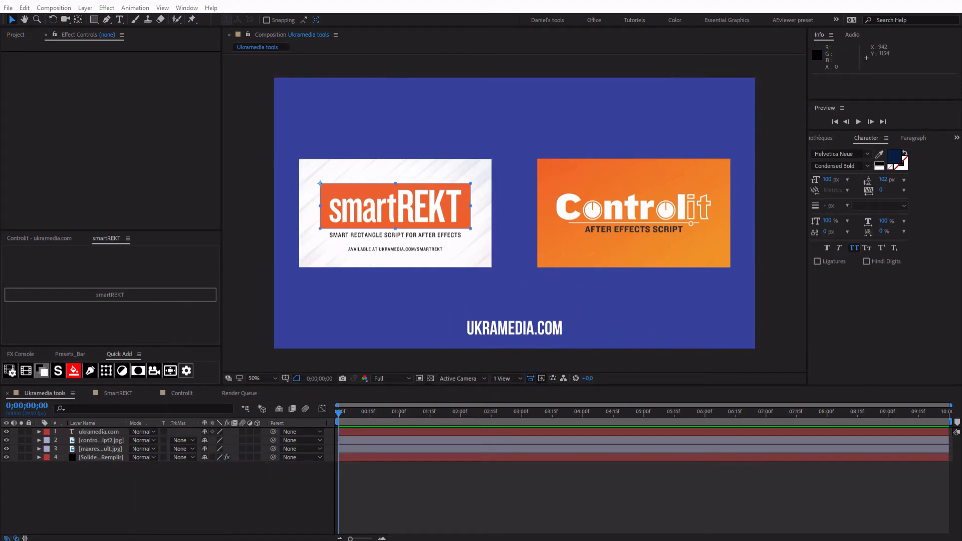
pyautogui.hotkey('alt', 'Tab')
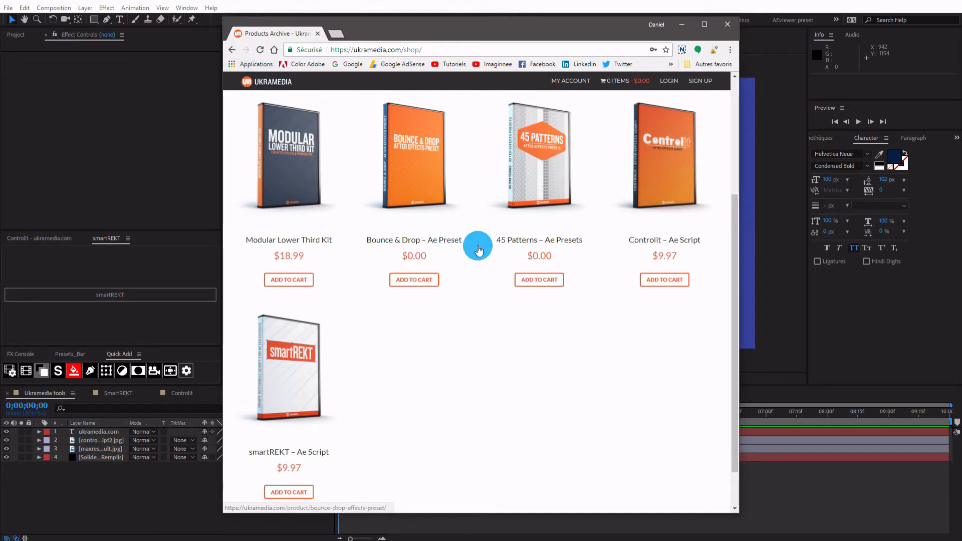
pyautogui.scroll(2, 491, 329)
pyautogui.scroll(-2, 491, 330)
pyautogui.scroll(-2, 492, 330)
pyautogui.scroll(2, 590, 263)
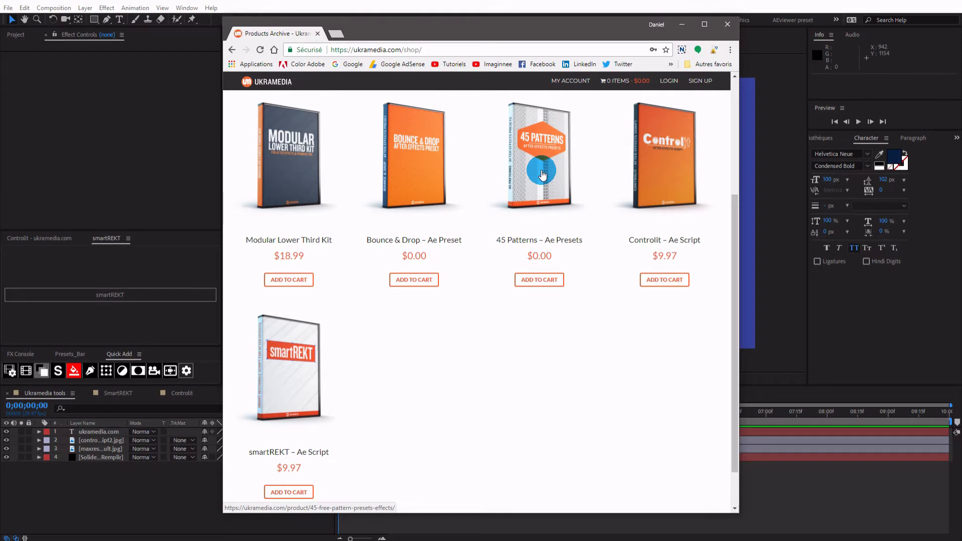
pyautogui.scroll(-2, 489, 363)
pyautogui.scroll(2, 490, 363)
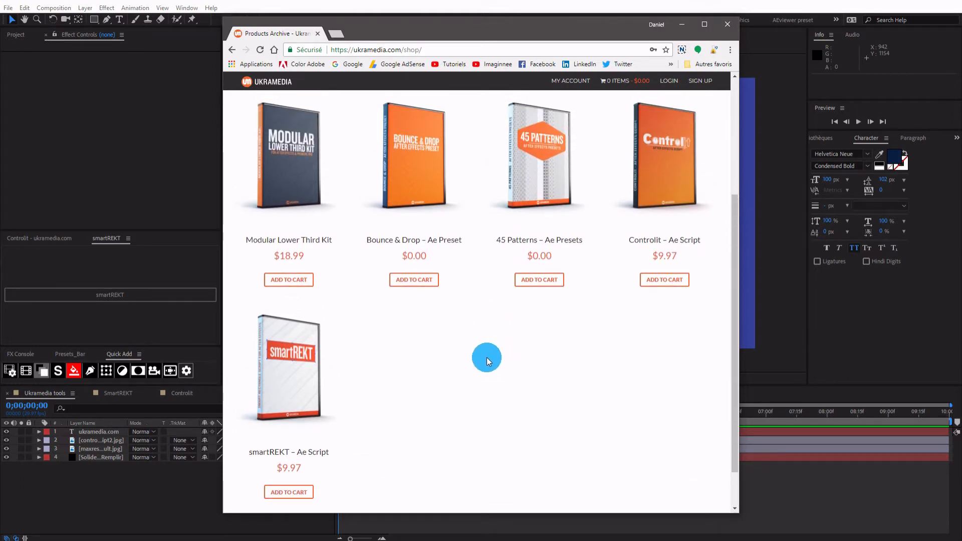
pyautogui.click(681, 26)
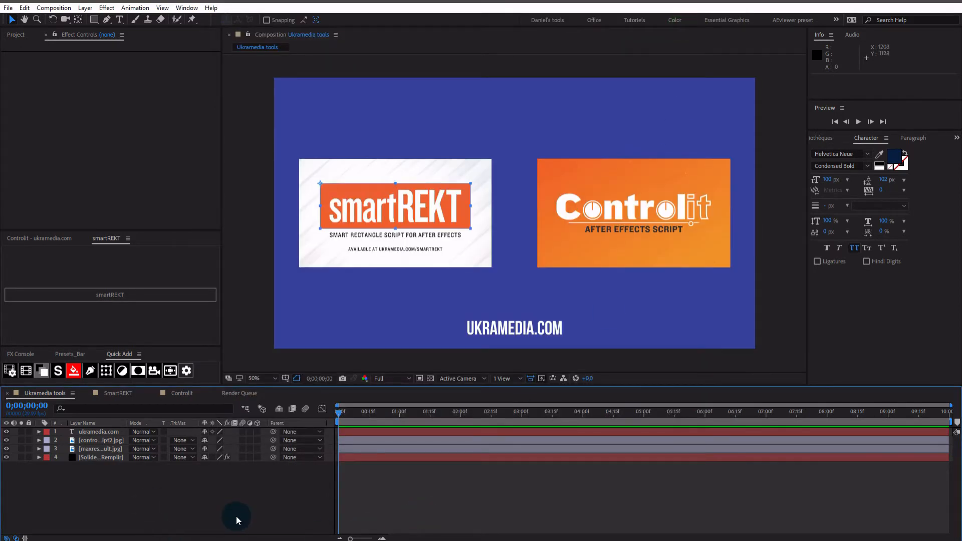
# Open the SmartREKT composition and bring up the Controlit and smartREKT script panels in turn, ending on smartREKT.
pyautogui.click(115, 394)
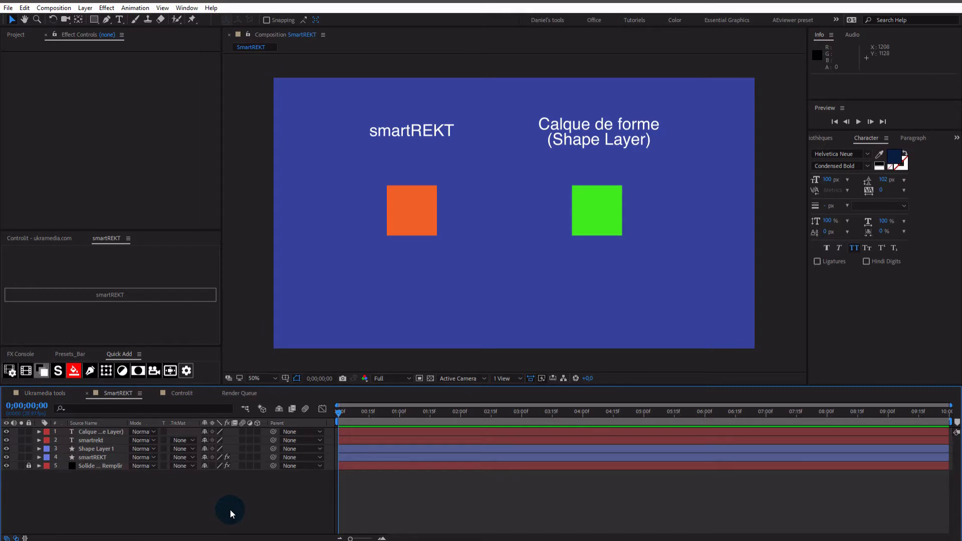
pyautogui.click(42, 238)
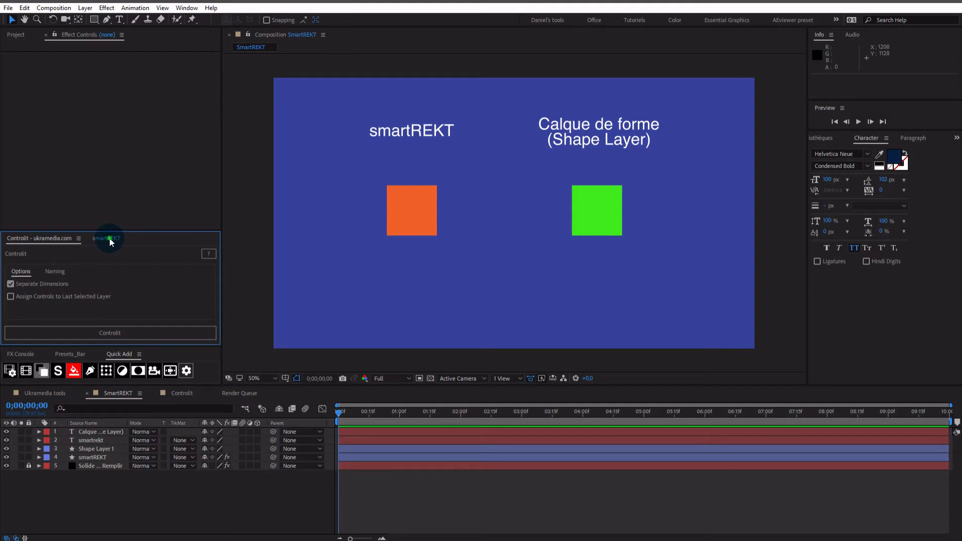
pyautogui.click(110, 239)
pyautogui.click(52, 239)
pyautogui.click(106, 239)
pyautogui.click(52, 237)
pyautogui.click(106, 238)
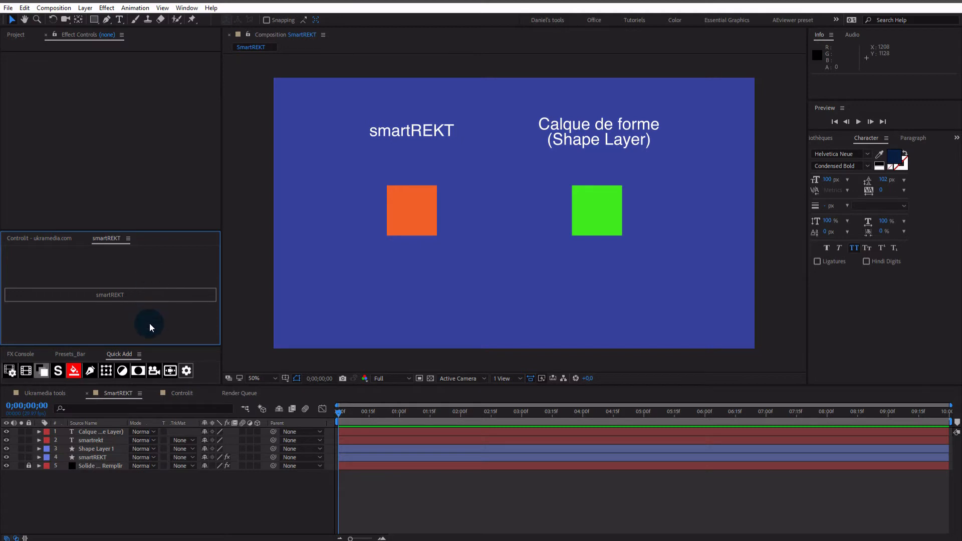
# Create a new rectangle with the smartREKT script and delete its layer.
pyautogui.click(165, 294)
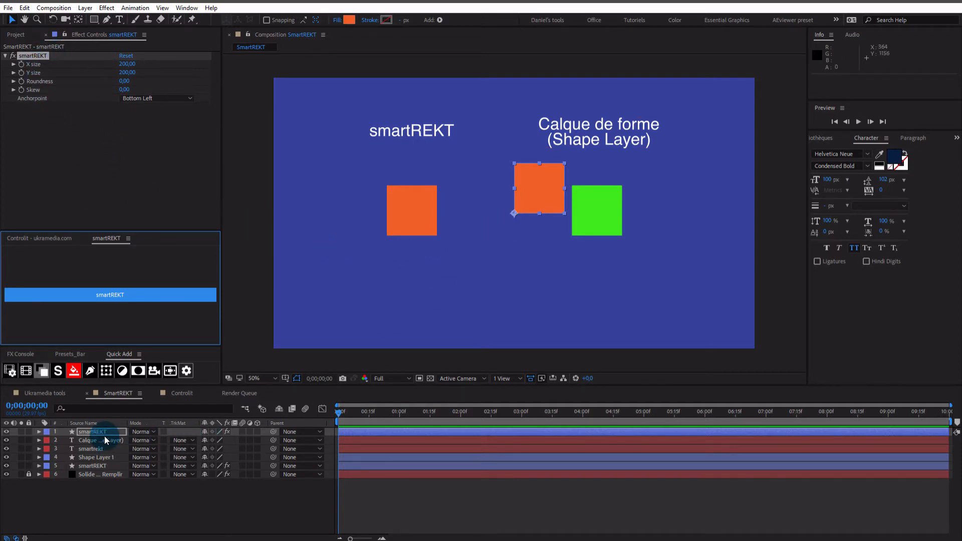
pyautogui.press('Delete')
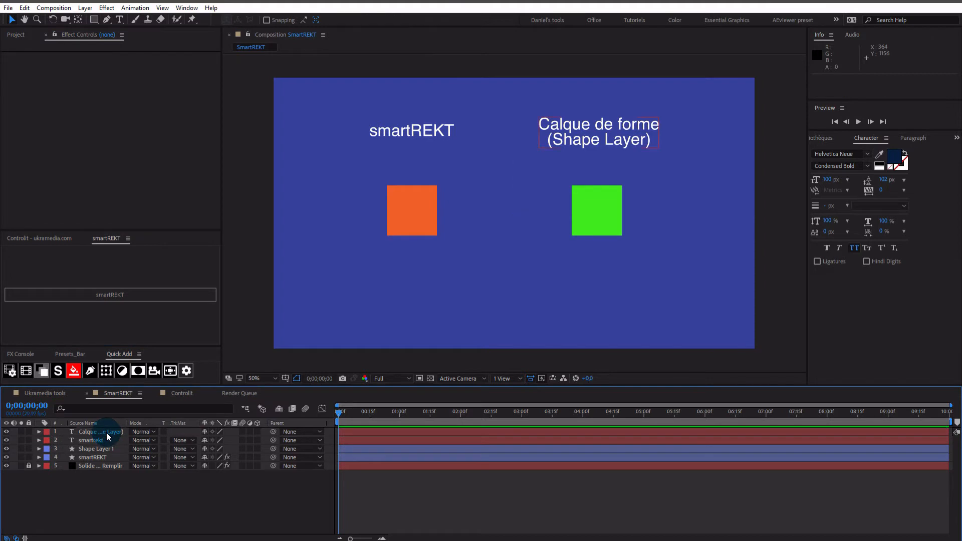
# Compare the controls of the green shape layer and the orange smartREKT rectangle by selecting each in turn.
pyautogui.click(603, 216)
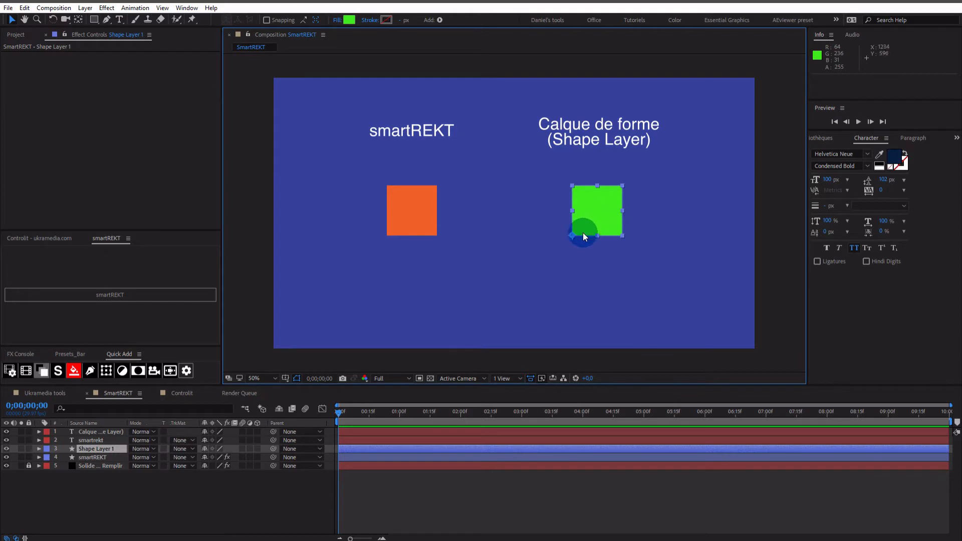
pyautogui.click(412, 218)
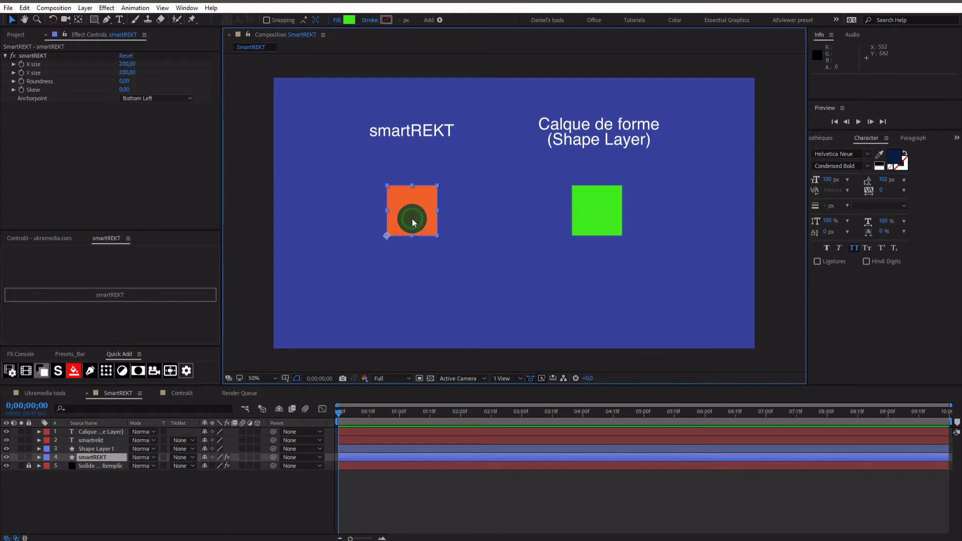
pyautogui.click(598, 220)
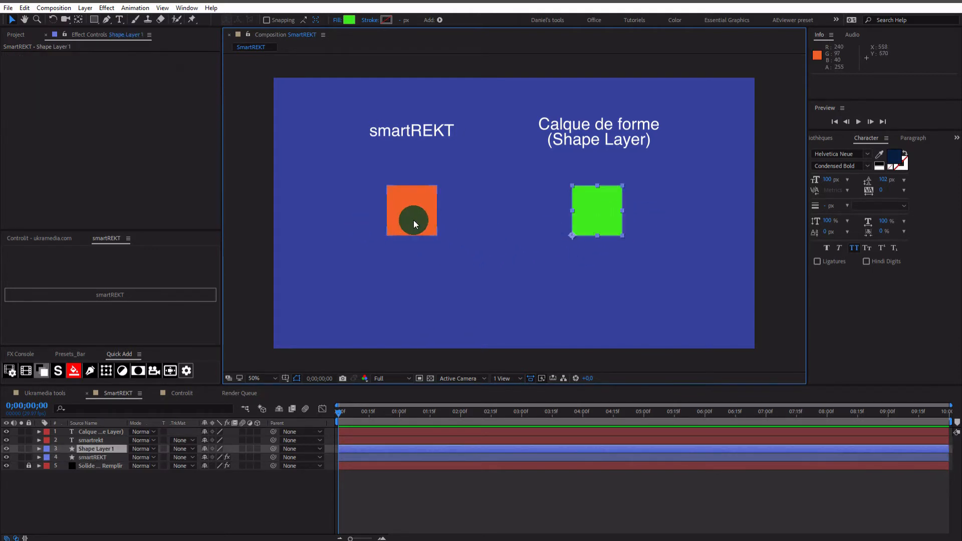
pyautogui.click(412, 221)
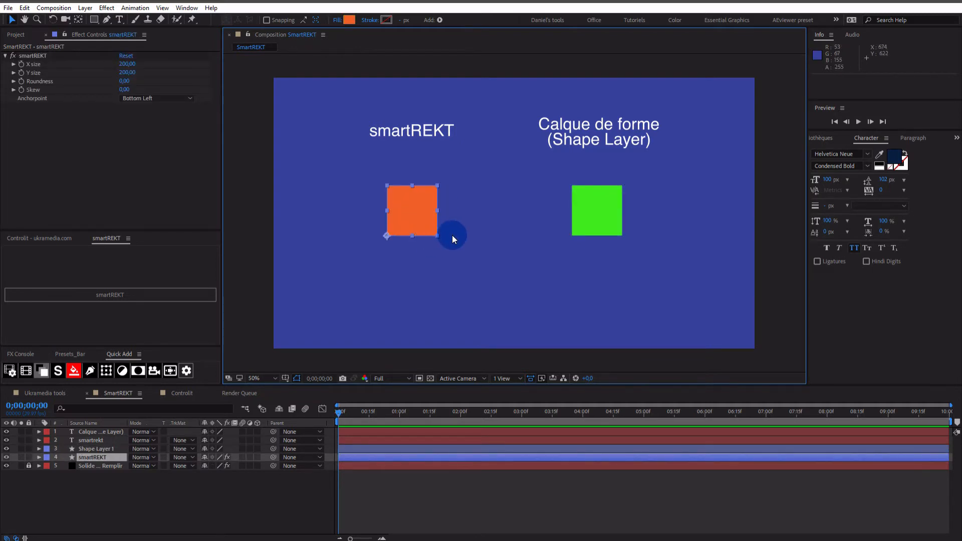
pyautogui.click(600, 215)
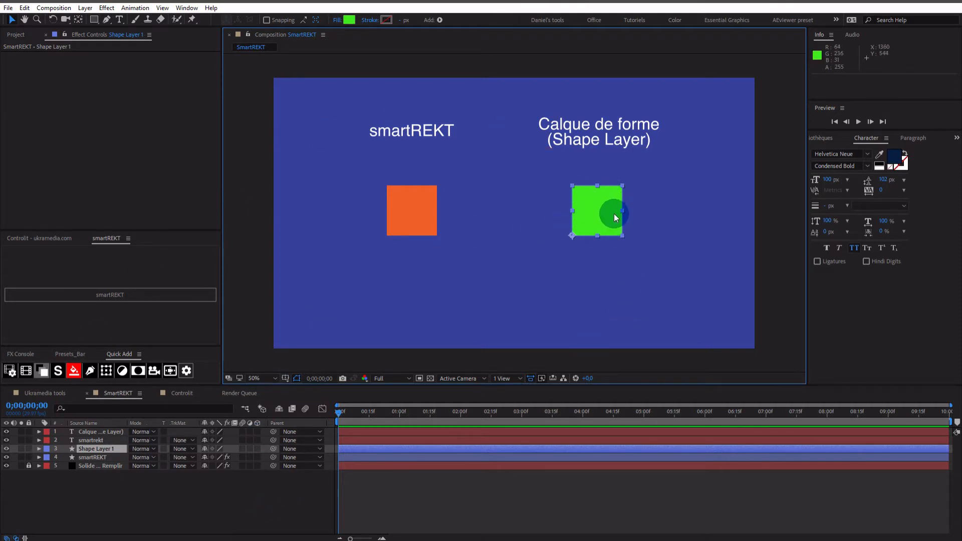
pyautogui.click(608, 232)
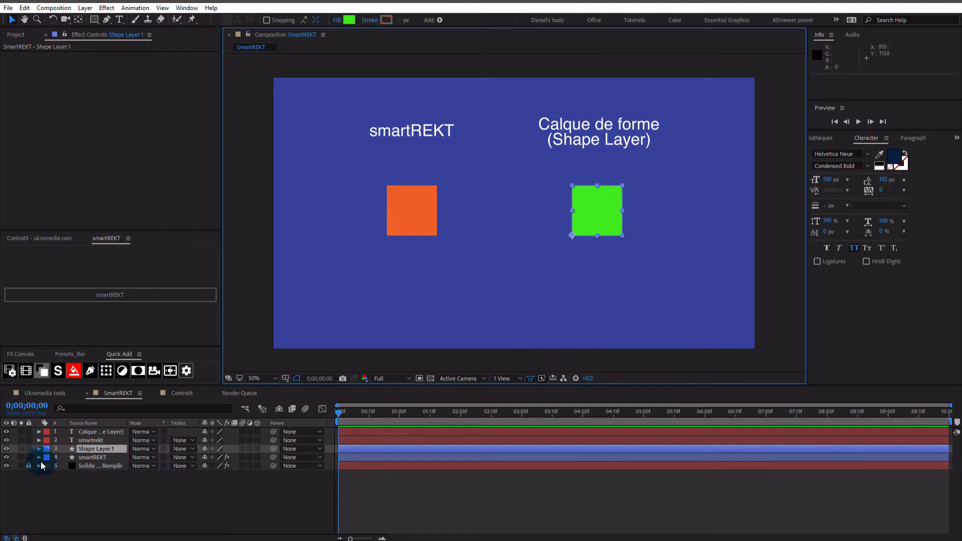
# Try an unlinked size of 589 by 314 on Shape Layer 1's Rectangle Path 1, and undo the changes.
pyautogui.click(40, 448)
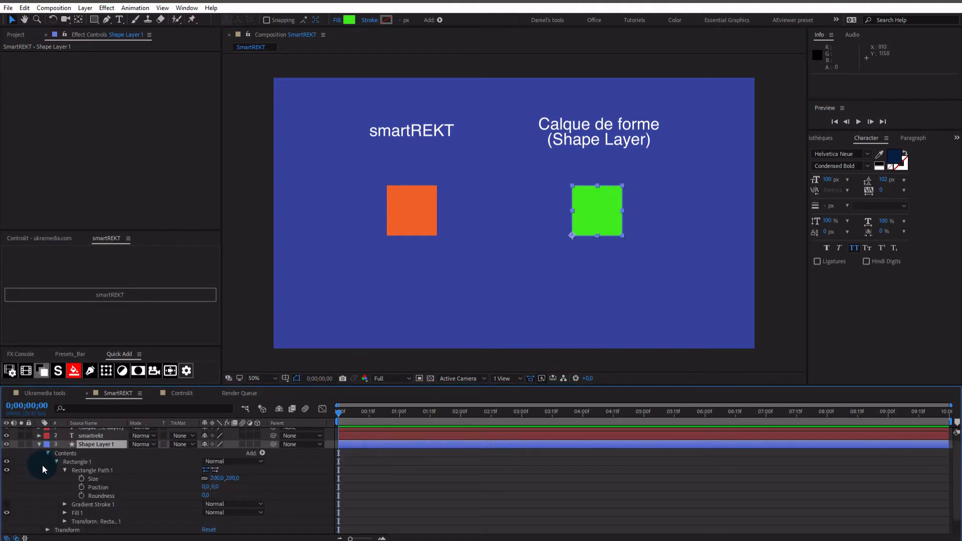
pyautogui.scroll(-1, 51, 464)
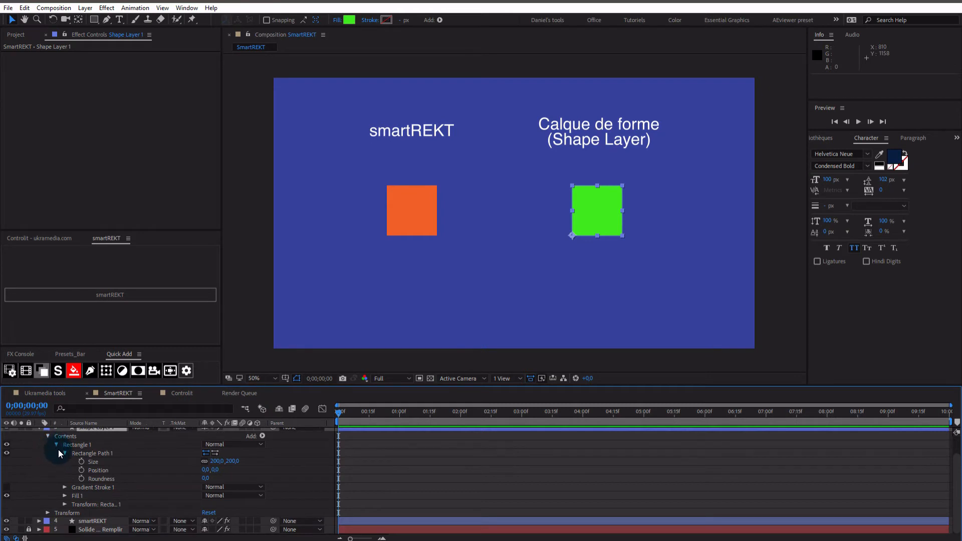
pyautogui.click(101, 453)
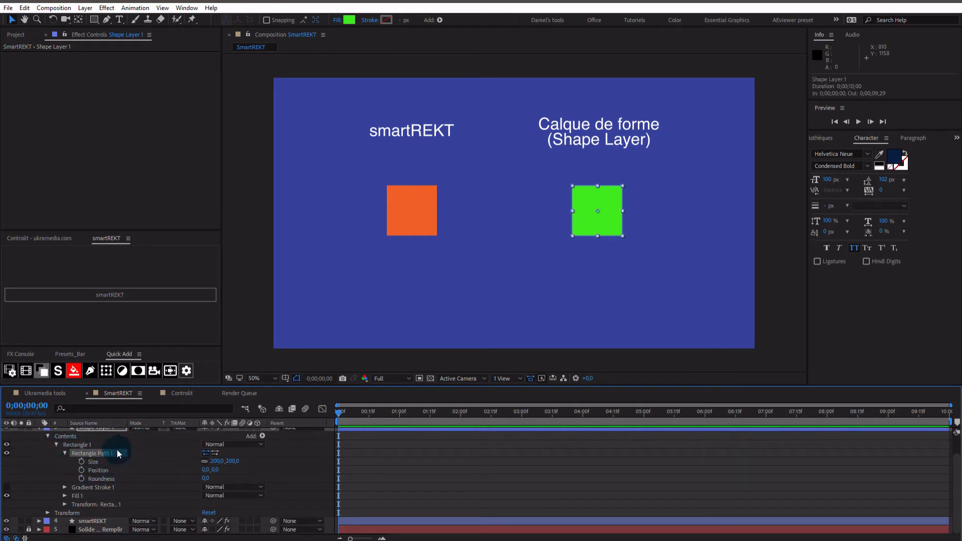
pyautogui.click(206, 462)
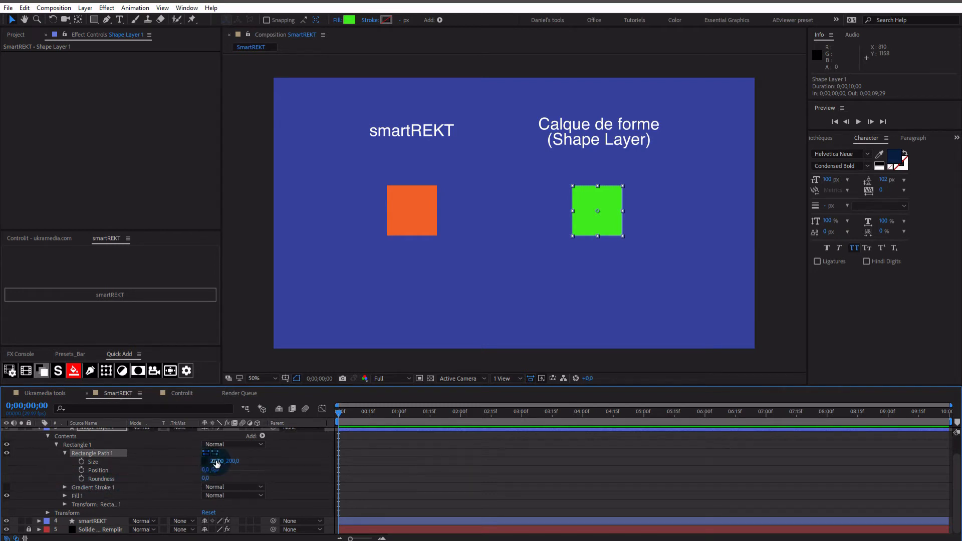
pyautogui.moveTo(217, 464); pyautogui.dragTo(298, 466)
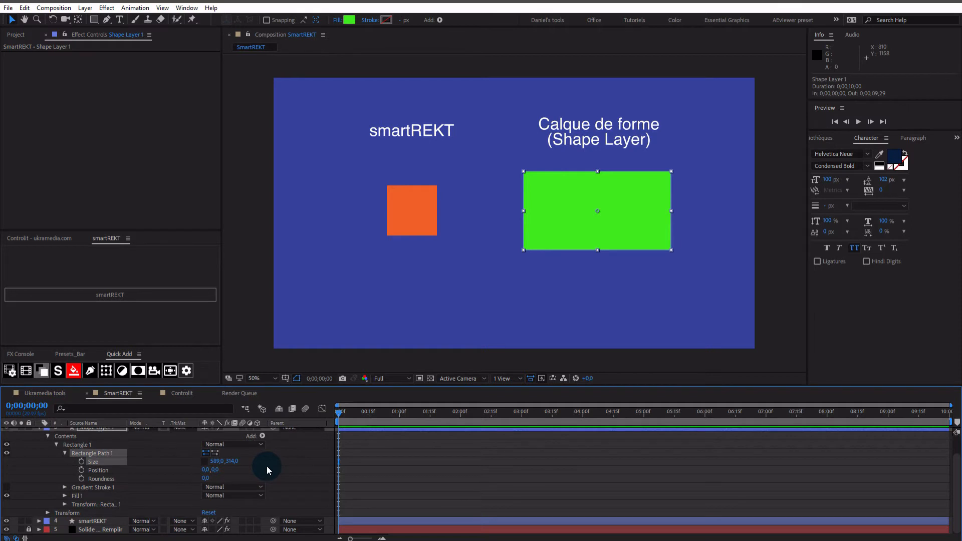
pyautogui.hotkey('ctrl', 'z')
pyautogui.hotkey('ctrl', 'z')
pyautogui.hotkey('ctrl', 'z')
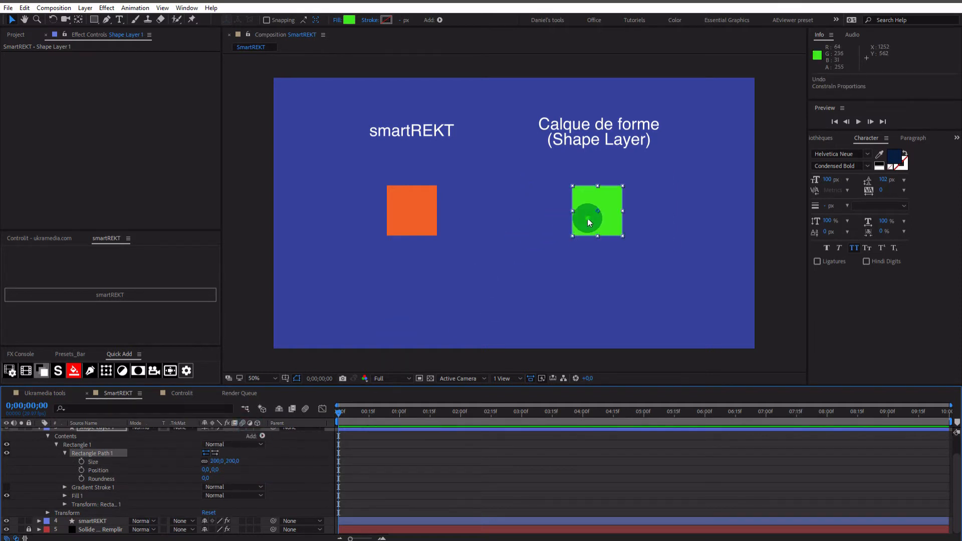
# Try an unlinked scale of 209 by 43% in the transform of Shape Layer 1's Rectangle 1 group, and undo it.
pyautogui.click(104, 429)
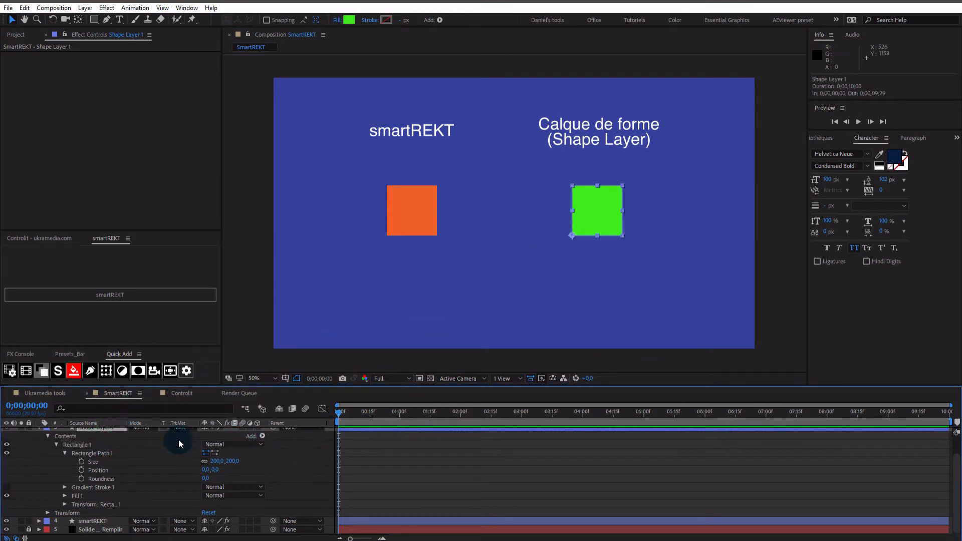
pyautogui.click(55, 445)
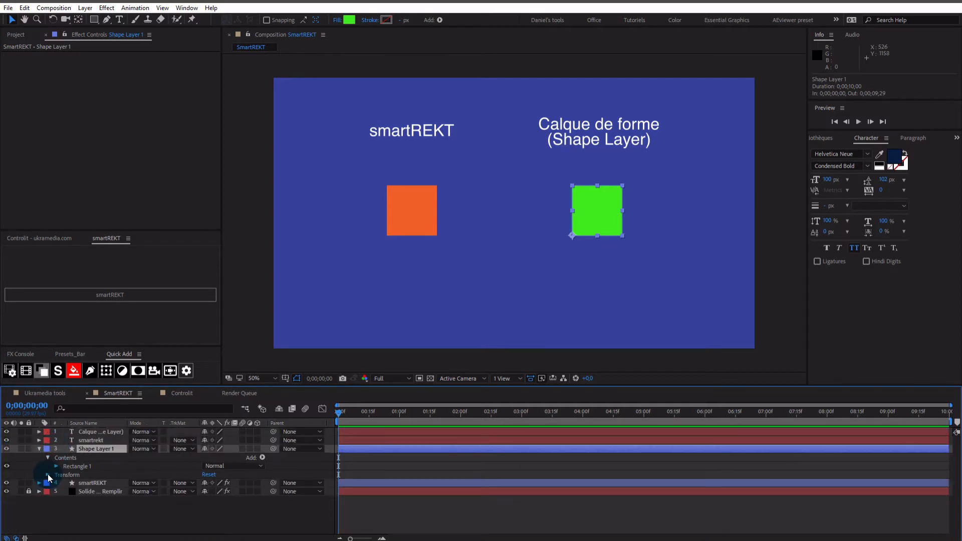
pyautogui.click(56, 466)
pyautogui.click(64, 475)
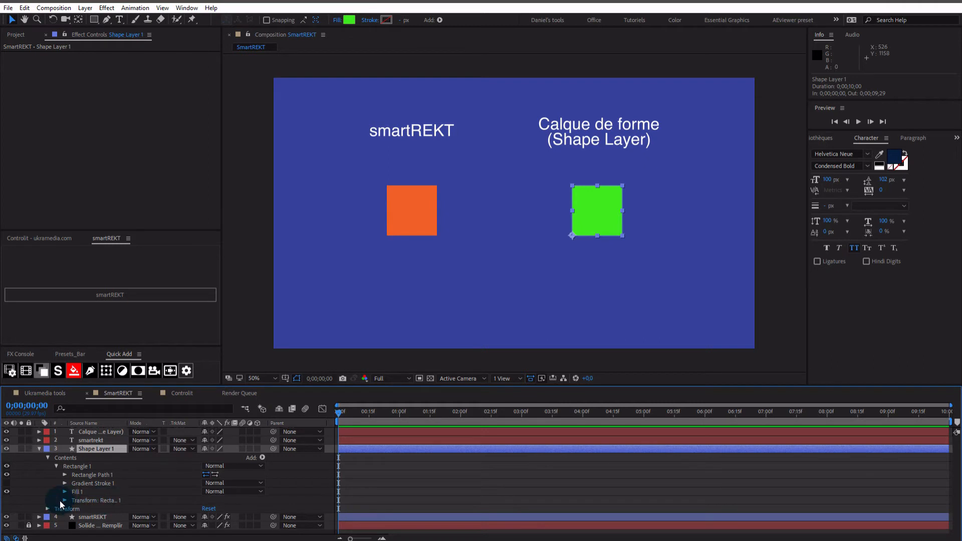
pyautogui.click(64, 500)
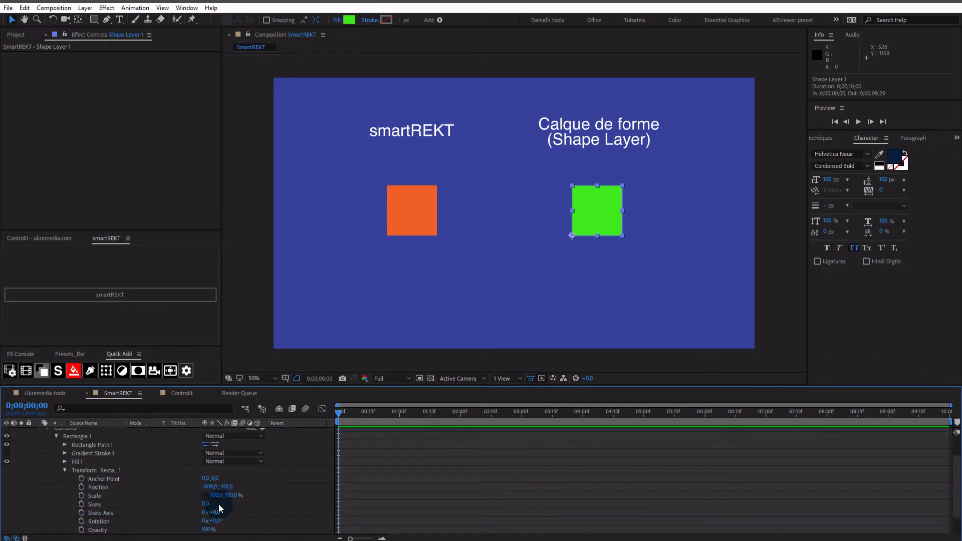
pyautogui.moveTo(217, 495); pyautogui.dragTo(237, 495)
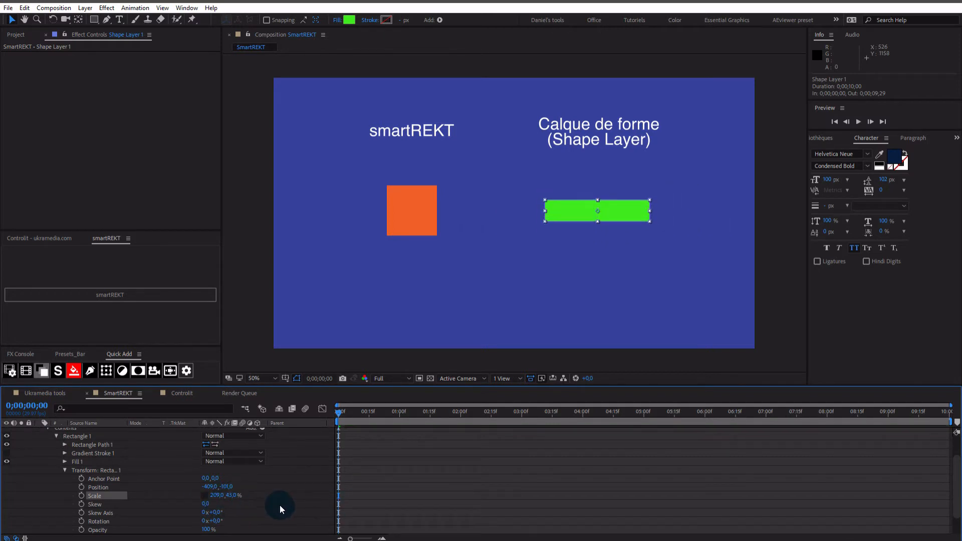
pyautogui.hotkey('ctrl', 'z')
pyautogui.hotkey('ctrl', 'z')
pyautogui.hotkey('ctrl', 'z')
pyautogui.click(65, 471)
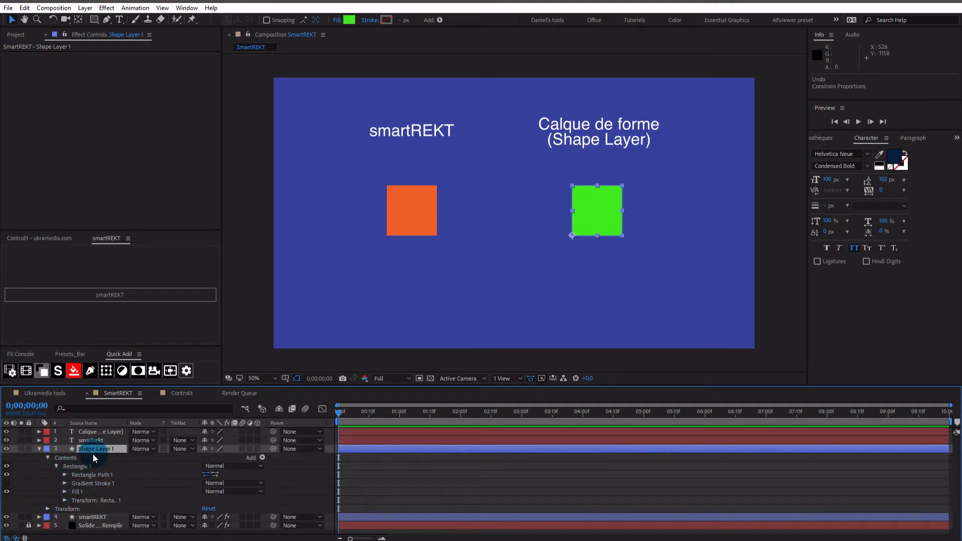
# Try an unlinked scale of 143 by 103% in Shape Layer 1's own layer transform, and undo it.
pyautogui.click(48, 510)
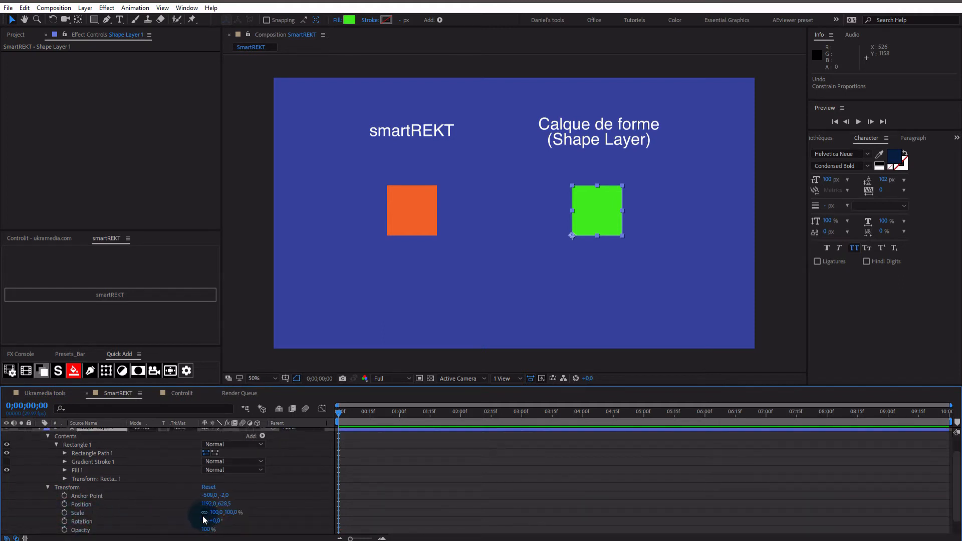
pyautogui.moveTo(203, 517); pyautogui.dragTo(228, 514)
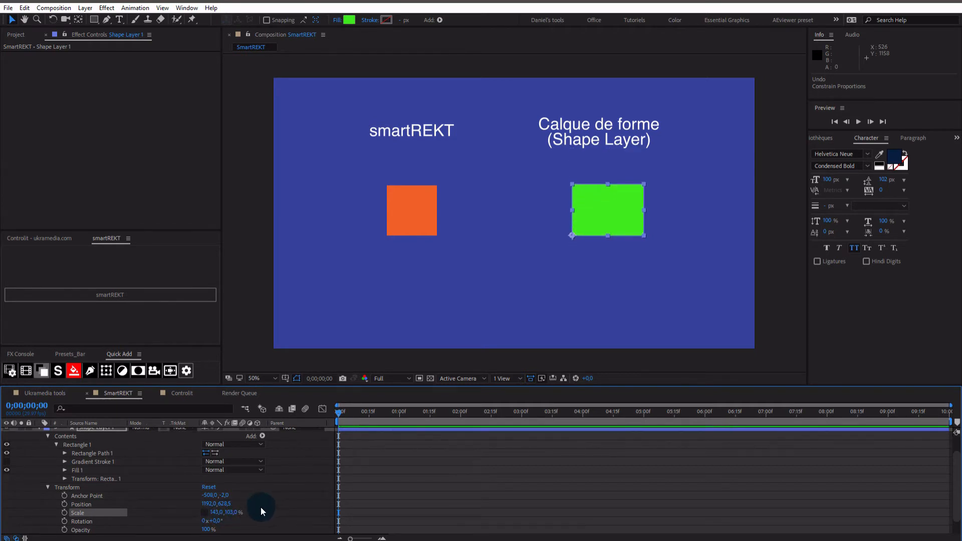
pyautogui.hotkey('ctrl', 'z')
pyautogui.hotkey('ctrl', 'z')
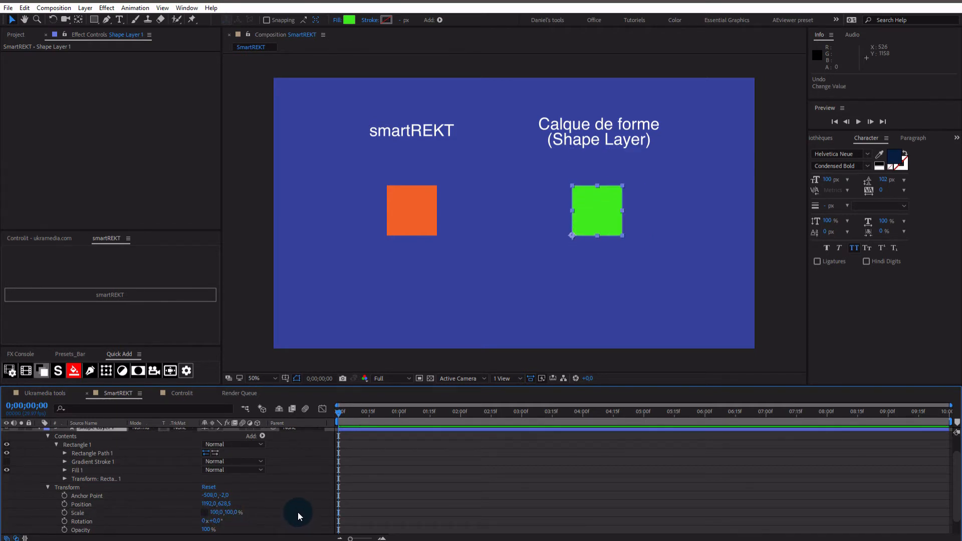
# Give the green square on Shape Layer 1 a solid white 15 px stroke.
pyautogui.keyDown('alt'); pyautogui.click(388, 22); pyautogui.keyUp('alt')
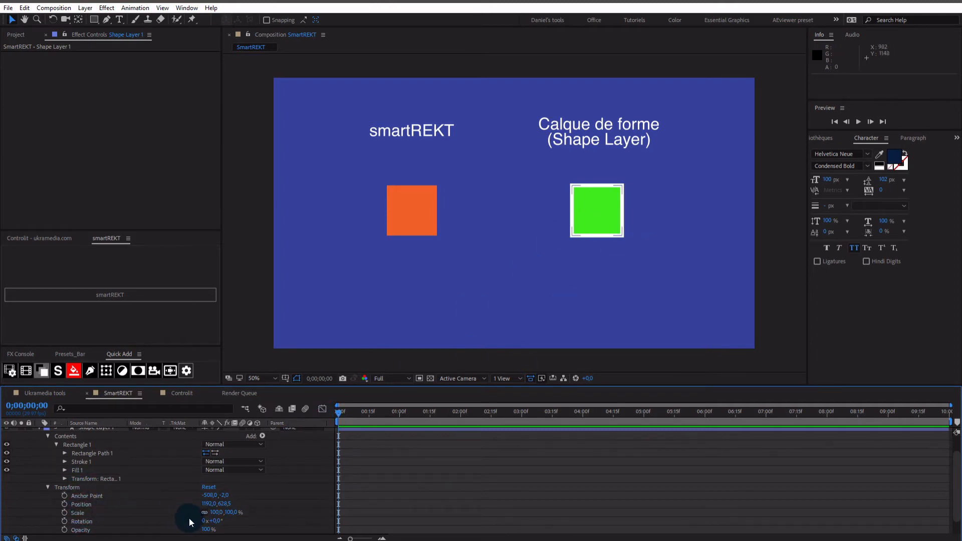
# Stretch the stroked Shape Layer 1 to an unlinked layer scale of 496 by 100%, and undo the scale change.
pyautogui.click(204, 513)
pyautogui.moveTo(216, 512); pyautogui.dragTo(401, 511)
pyautogui.click(575, 203)
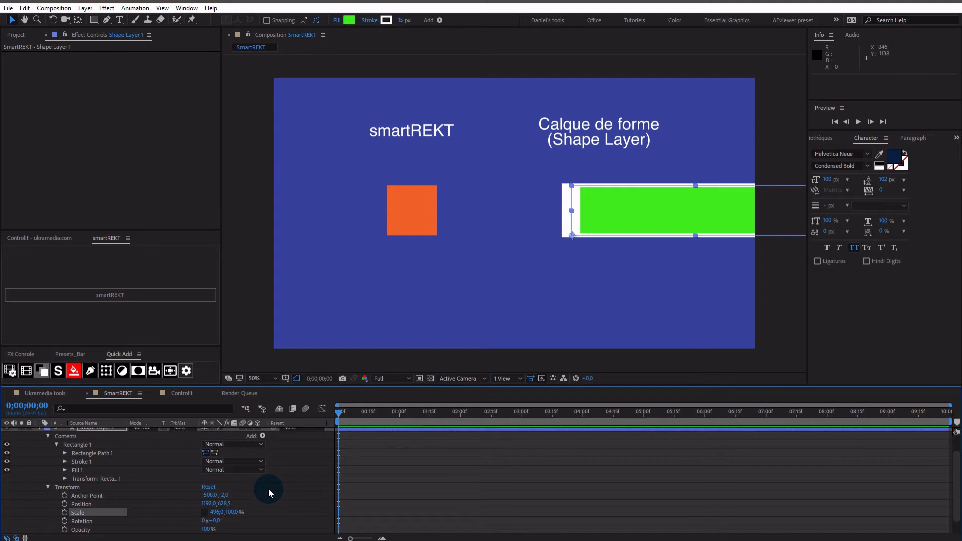
pyautogui.hotkey('ctrl', 'z')
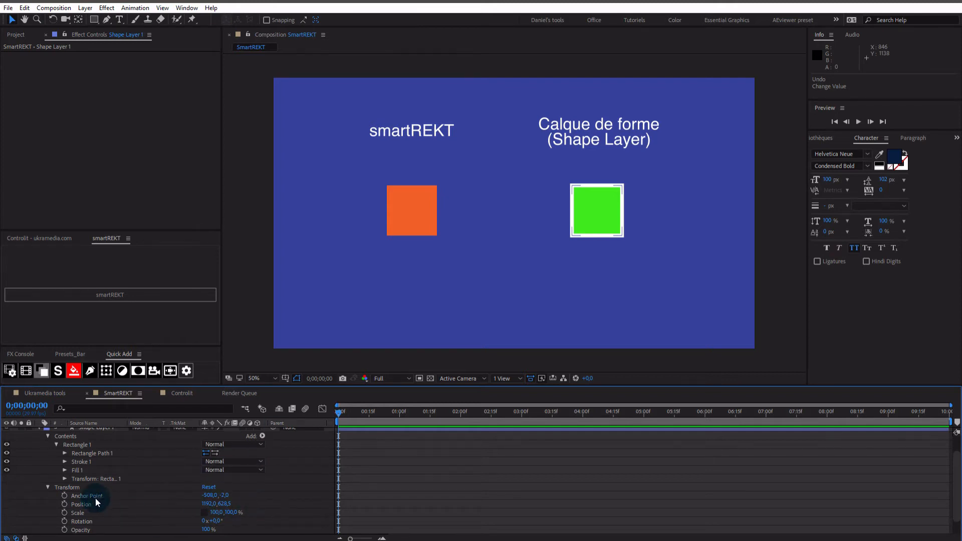
pyautogui.scroll(2, 111, 489)
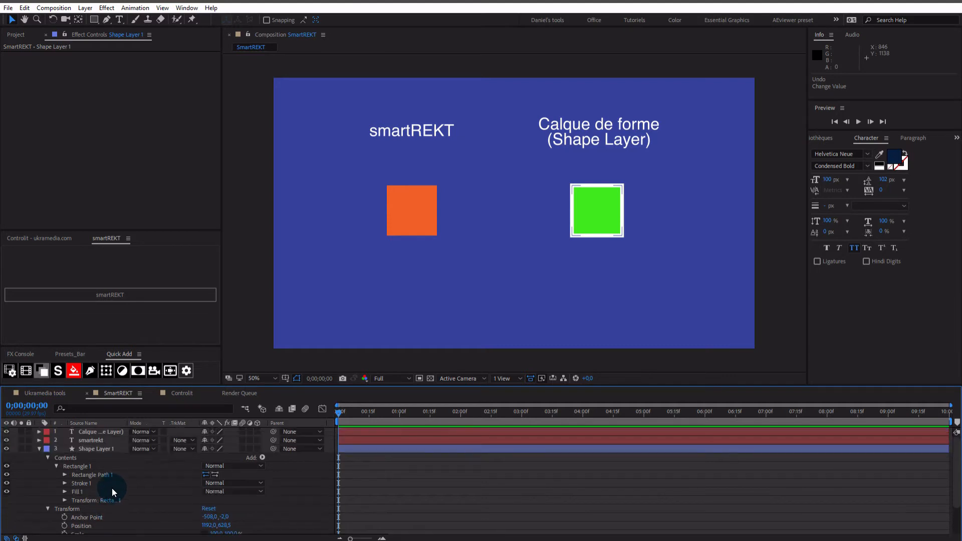
# Try an X size of 560, Y size of 180 and roundness of 45 on the smartREKT rectangle, and undo the height and roundness changes.
pyautogui.click(40, 449)
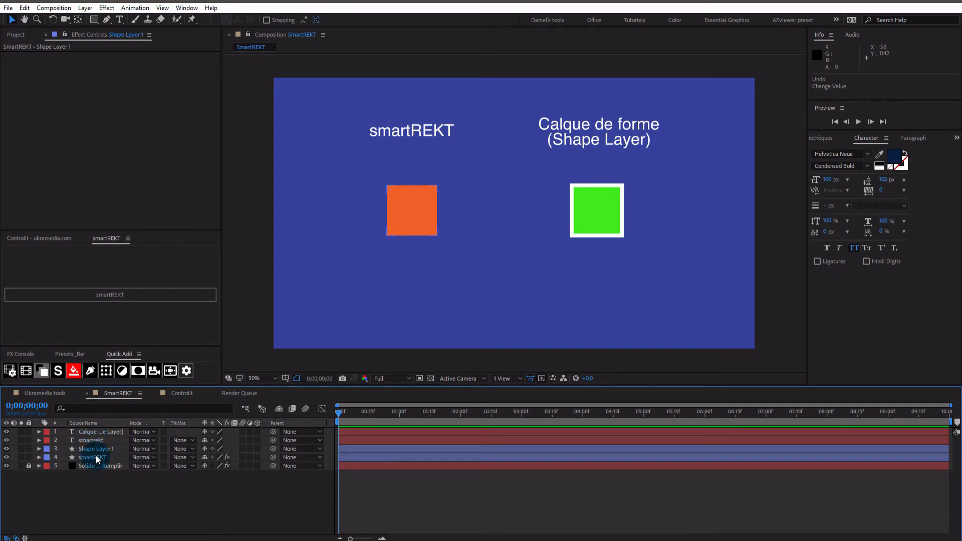
pyautogui.click(95, 457)
pyautogui.click(427, 217)
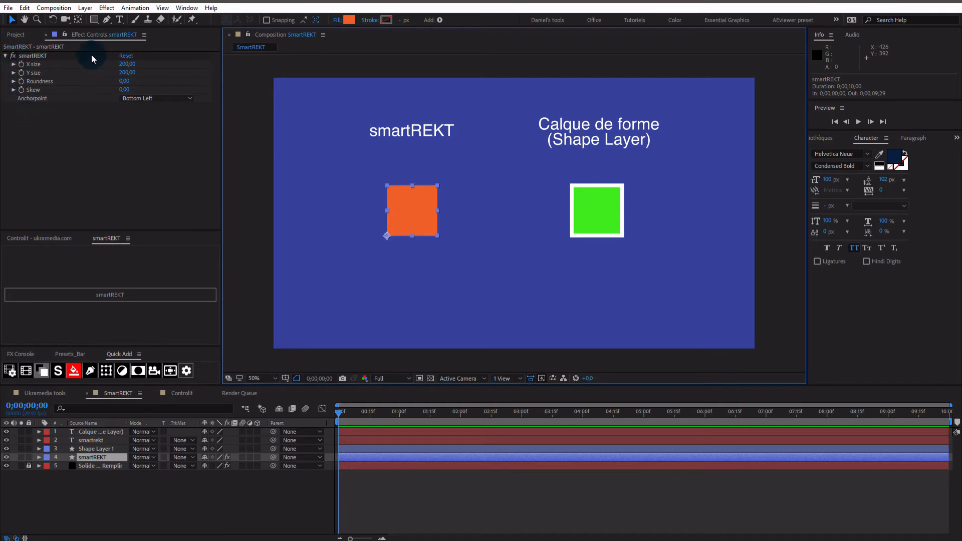
pyautogui.moveTo(128, 65); pyautogui.dragTo(140, 98)
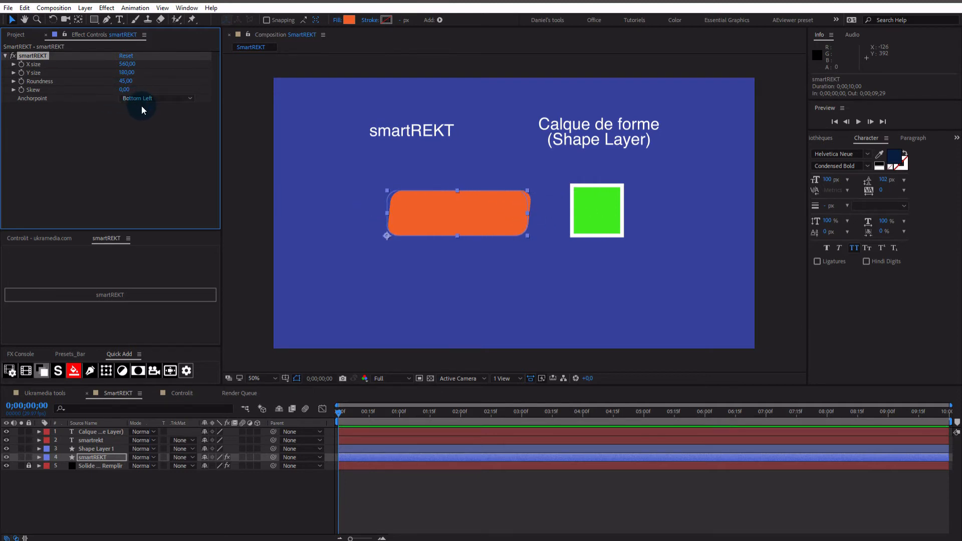
pyautogui.hotkey('ctrl', 'z')
pyautogui.hotkey('ctrl', 'z')
pyautogui.hotkey('ctrl', 'z')
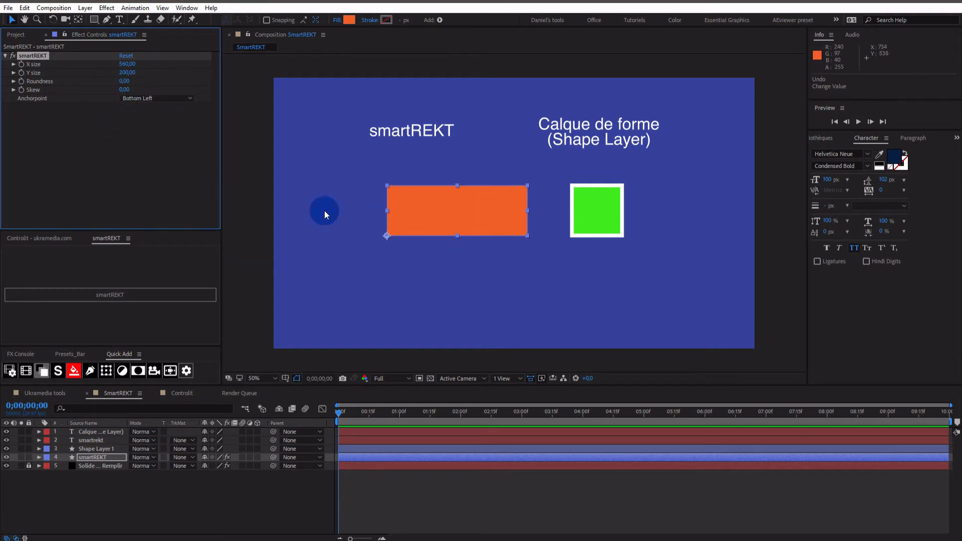
# Try a white 15 px stroke and an X size of 160 on the smartREKT rectangle, and undo back to the unstroked 200 by 200 square.
pyautogui.click(387, 20)
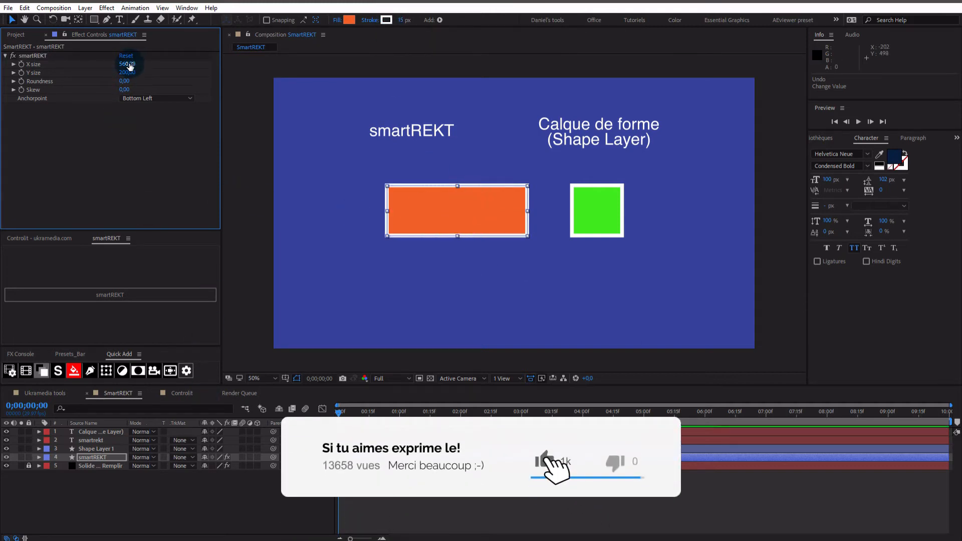
pyautogui.moveTo(129, 64)
pyautogui.mouseDown()
pyautogui.moveTo(240, 65)
pyautogui.moveTo(97, 66)
pyautogui.moveTo(161, 68)
pyautogui.moveTo(120, 70)
pyautogui.mouseUp()
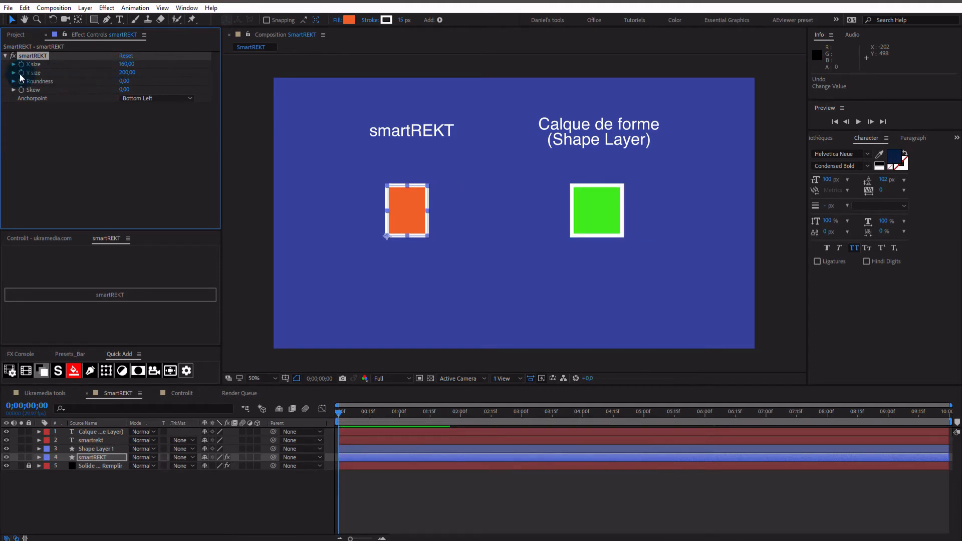
pyautogui.click(95, 455)
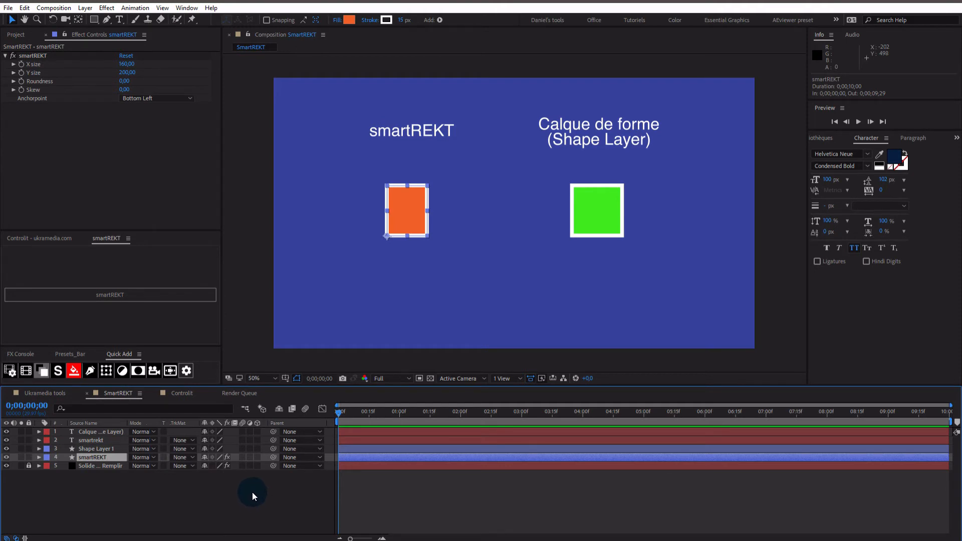
pyautogui.hotkey('ctrl', 'z')
pyautogui.hotkey('ctrl', 'z')
pyautogui.hotkey('ctrl', 'z')
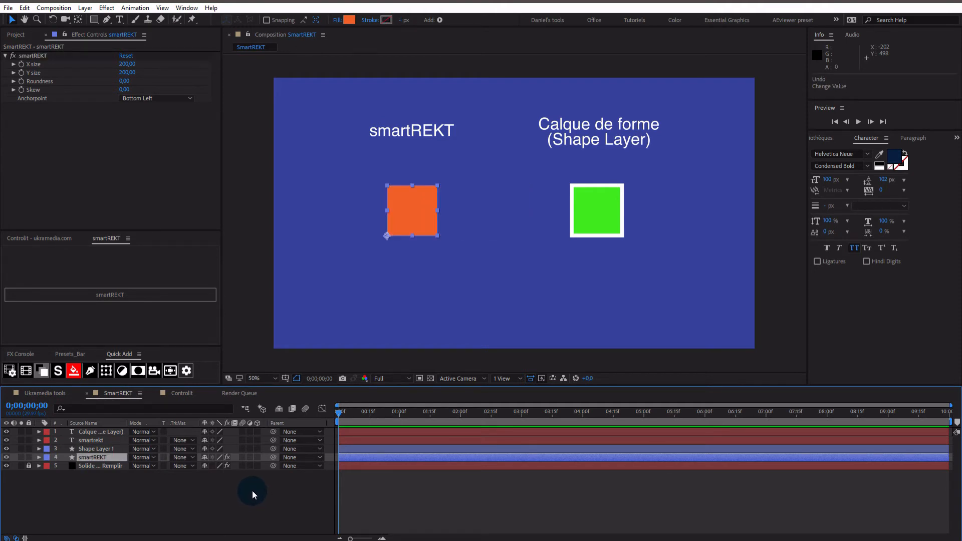
# Set the smartREKT anchor point to Center Left and resize the rectangle to 60 by 250.
pyautogui.click(251, 491)
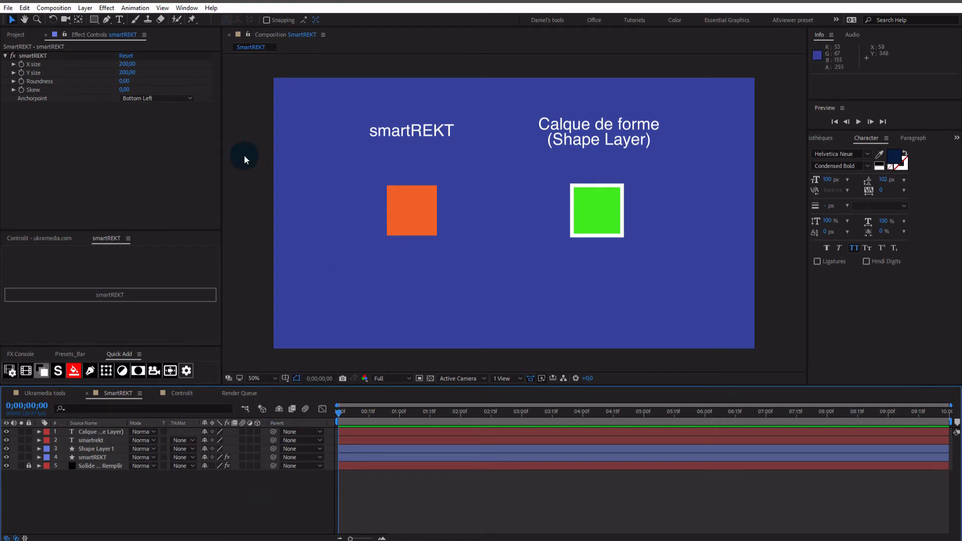
pyautogui.click(166, 98)
pyautogui.click(392, 211)
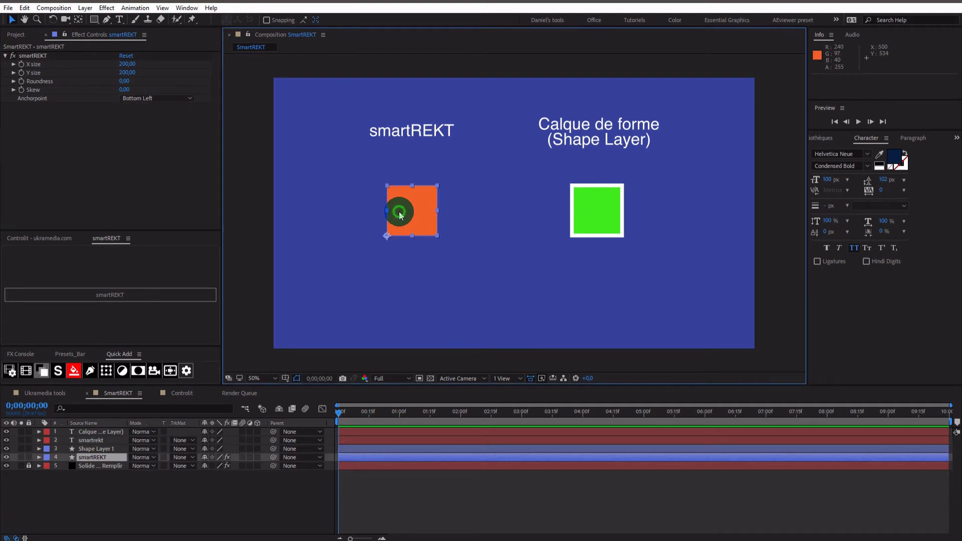
pyautogui.click(159, 100)
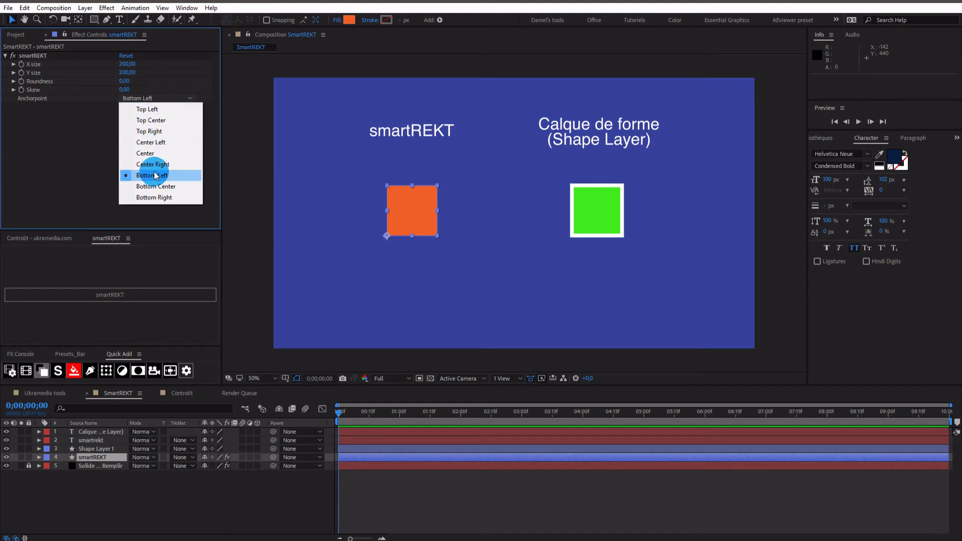
pyautogui.click(151, 142)
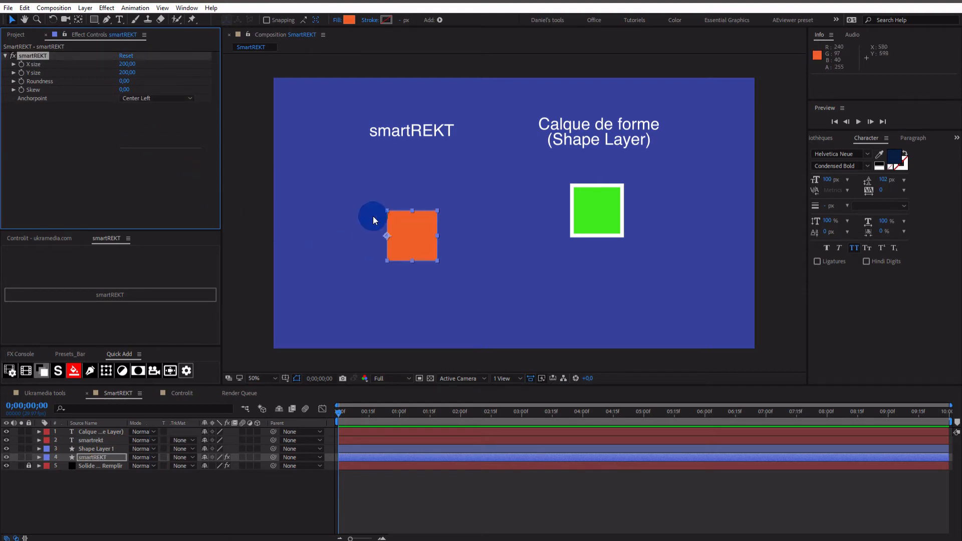
pyautogui.moveTo(130, 67)
pyautogui.mouseDown()
pyautogui.moveTo(143, 65)
pyautogui.moveTo(114, 69)
pyautogui.moveTo(126, 73)
pyautogui.mouseUp()
# Change the smartREKT anchor point to Bottom Right and resize the rectangle to 310 by 190.
pyautogui.click(147, 99)
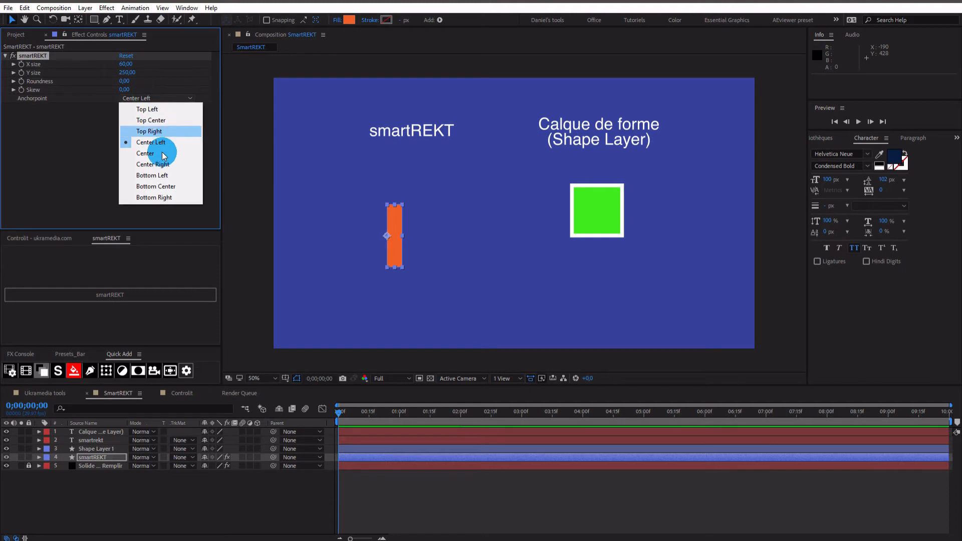
pyautogui.click(164, 198)
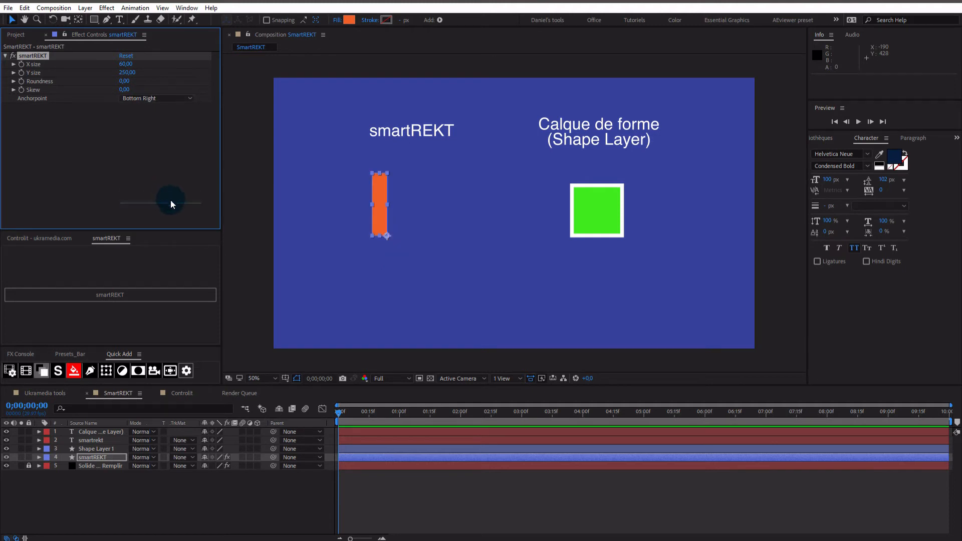
pyautogui.moveTo(125, 64); pyautogui.dragTo(150, 99)
# Move the smartREKT anchor point to Top Left and set the rectangle's Y size to 250.
pyautogui.click(151, 99)
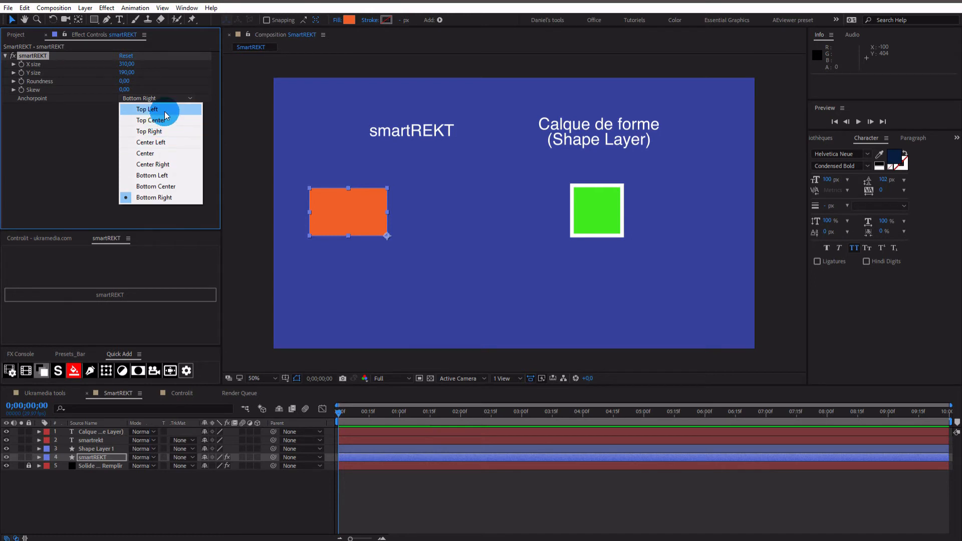
pyautogui.click(164, 111)
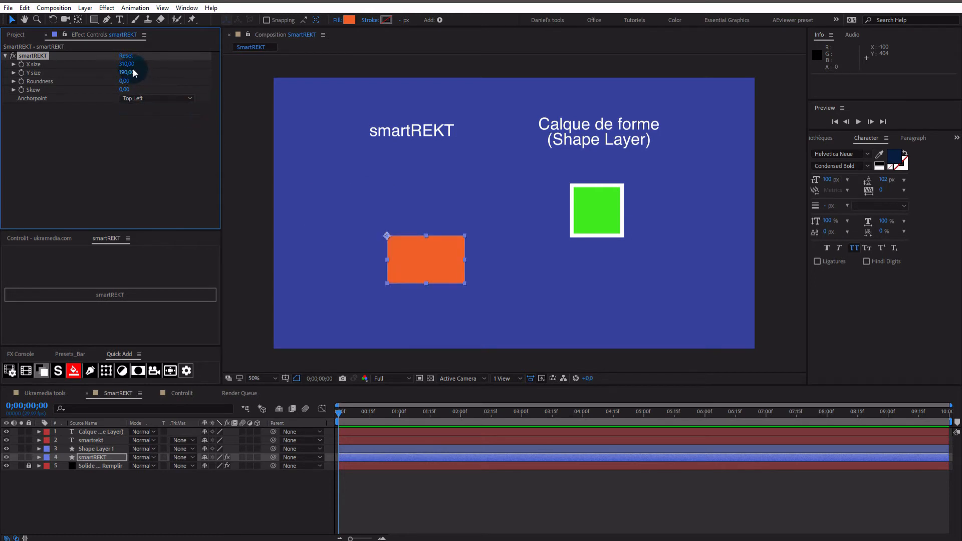
pyautogui.moveTo(131, 64)
pyautogui.mouseDown()
pyautogui.moveTo(142, 68)
pyautogui.moveTo(106, 71)
pyautogui.moveTo(120, 69)
pyautogui.mouseUp()
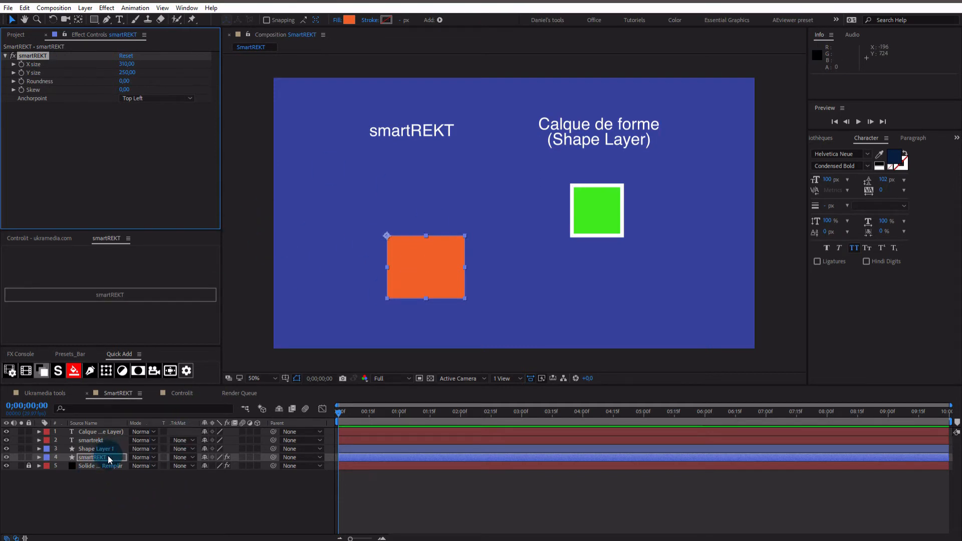
# Reset the smartREKT effect to its default size and anchor point, and deselect its layer.
pyautogui.click(126, 56)
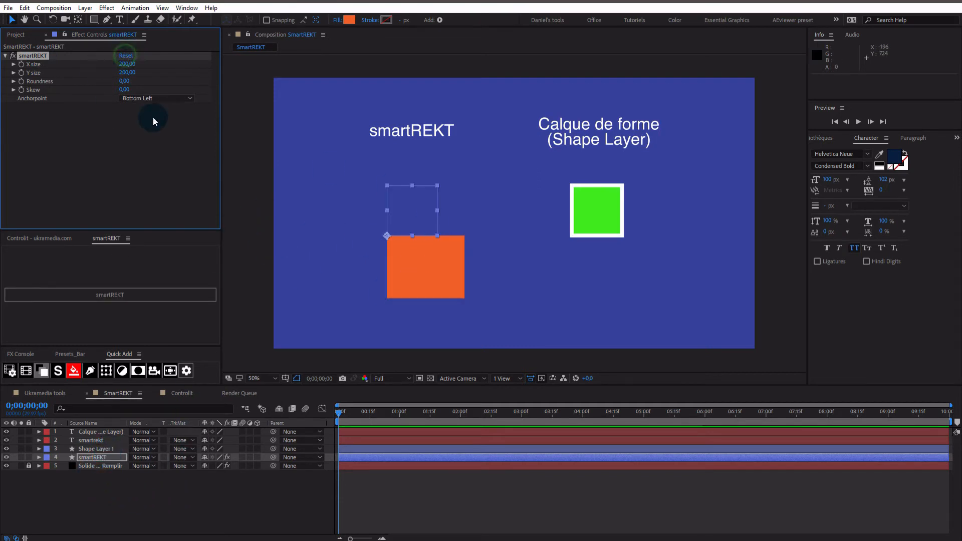
pyautogui.click(269, 501)
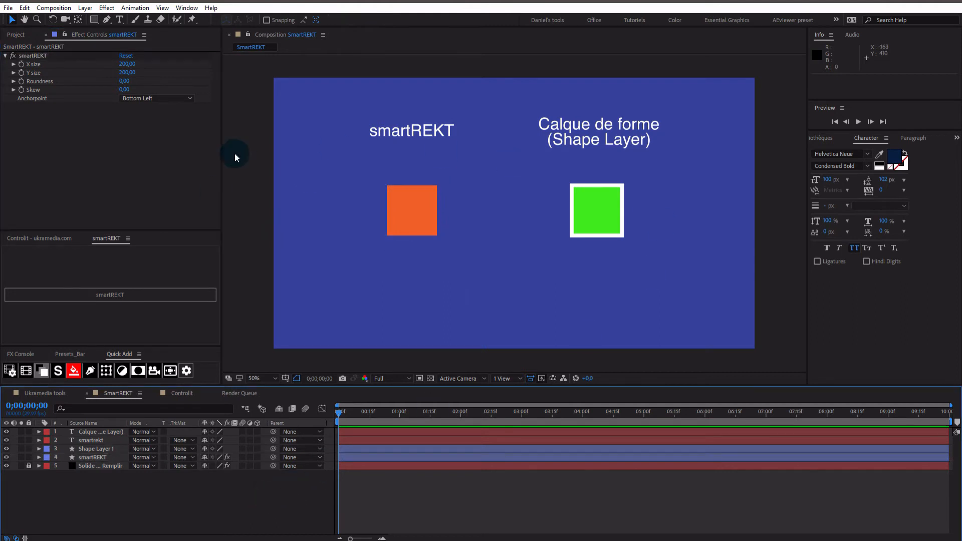
pyautogui.click(122, 57)
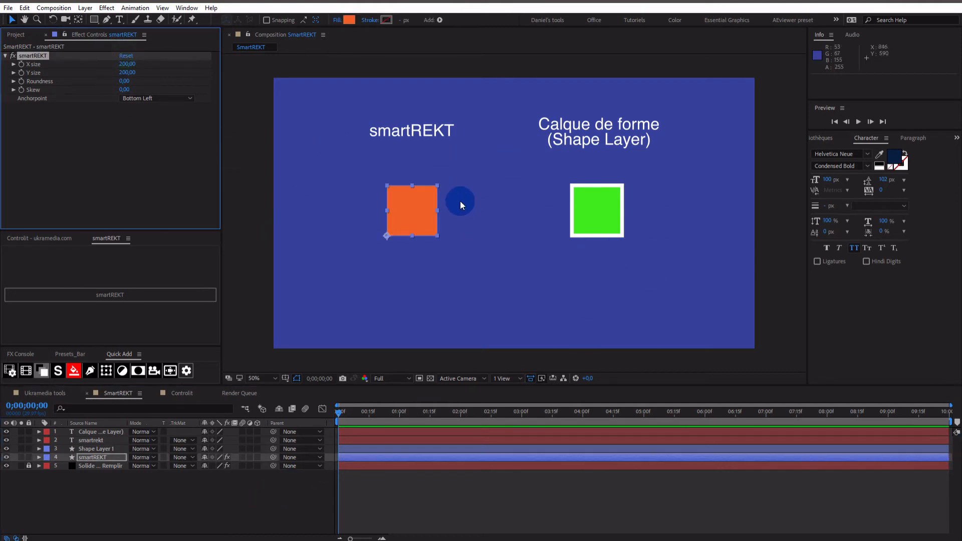
pyautogui.click(203, 493)
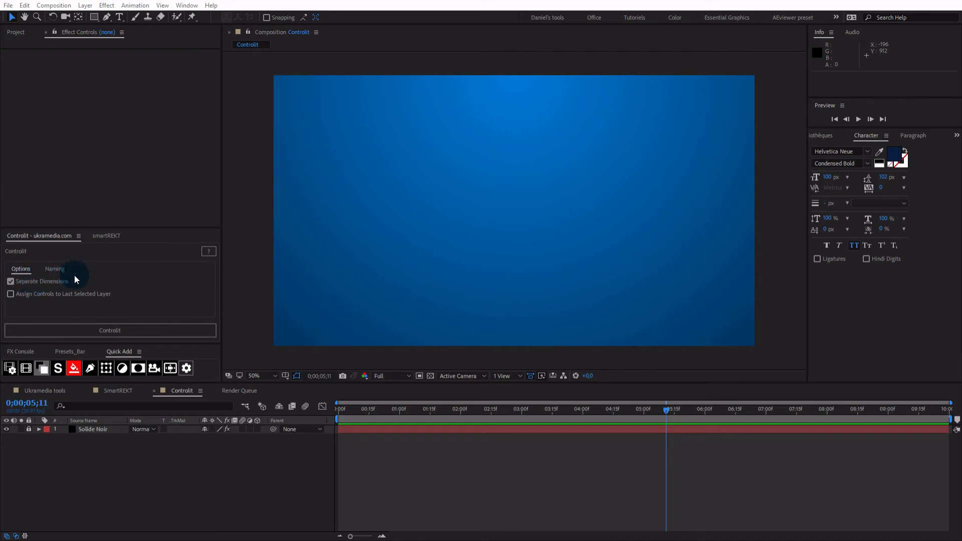
# Review Controlit's naming settings and general options, toggling Separate Dimensions off and back on.
pyautogui.click(59, 271)
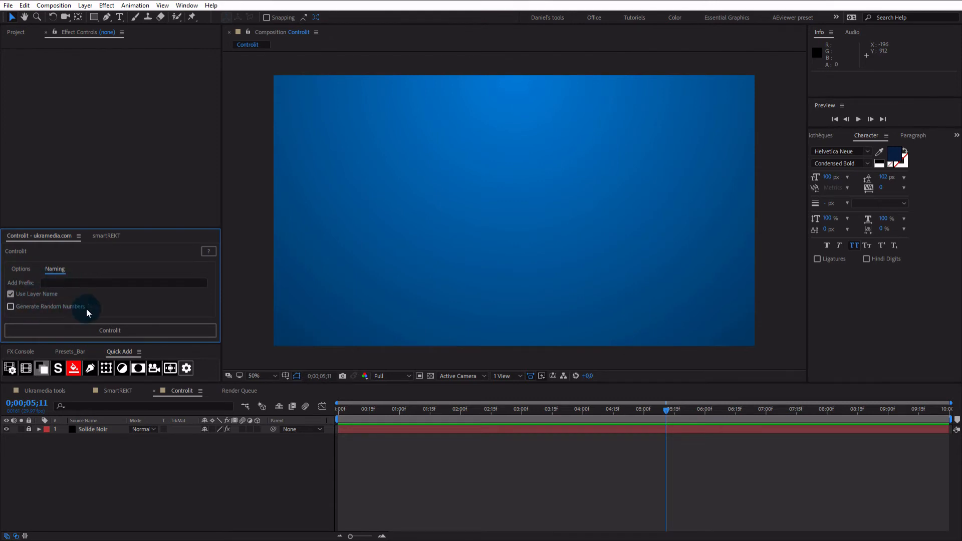
pyautogui.click(21, 269)
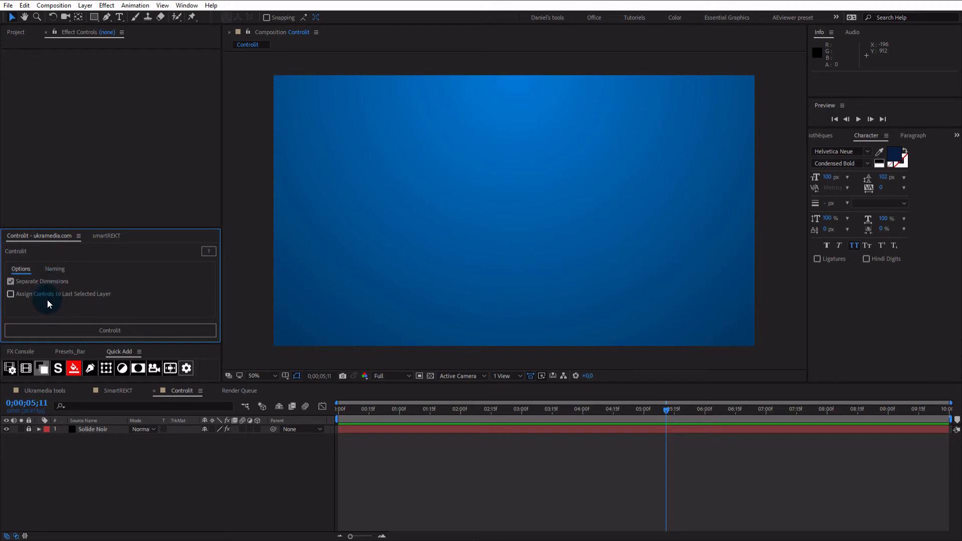
pyautogui.click(11, 281)
pyautogui.click(11, 282)
# Create a green 200 by 200 px solid in the Controlit composition and expand its transform properties.
pyautogui.click(109, 448)
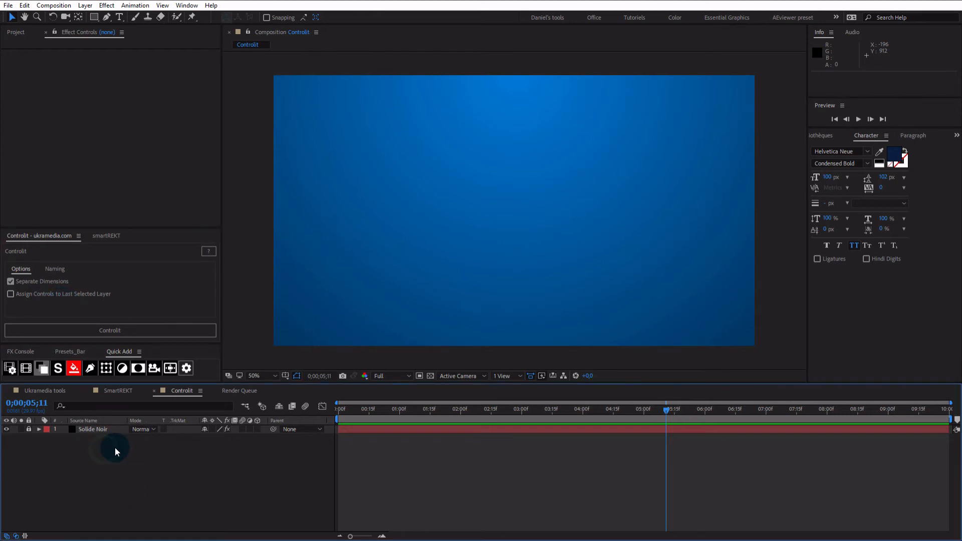
pyautogui.rightClick(133, 464)
pyautogui.moveTo(176, 359)
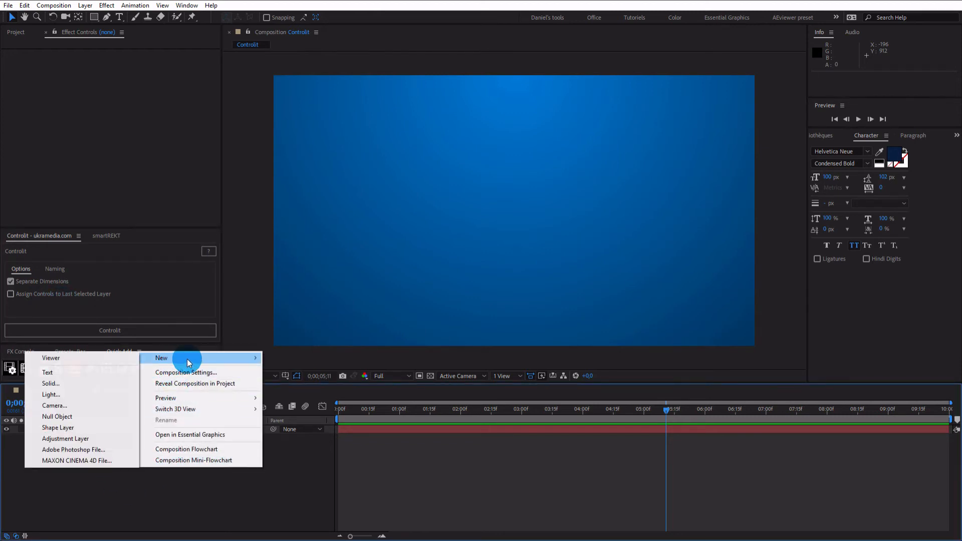
pyautogui.click(49, 384)
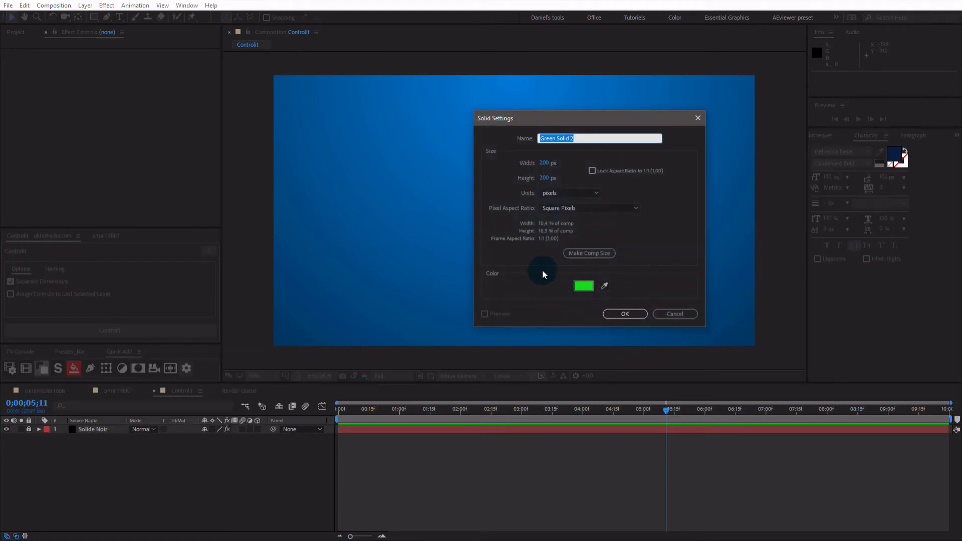
pyautogui.click(631, 316)
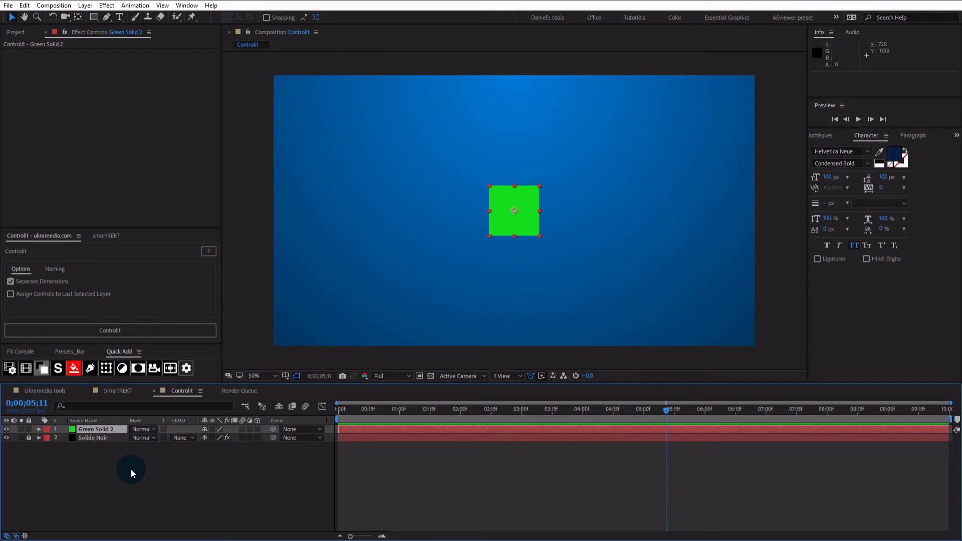
pyautogui.click(39, 430)
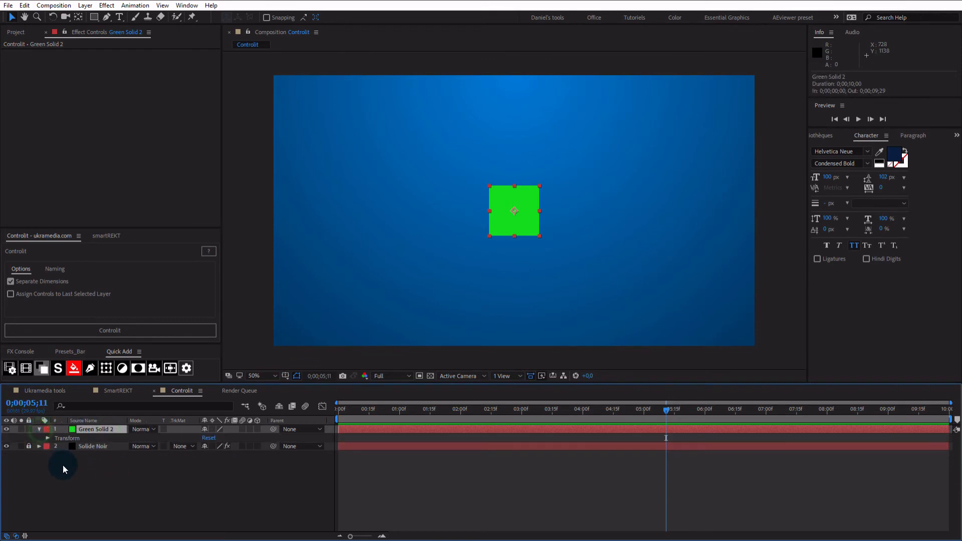
pyautogui.click(48, 438)
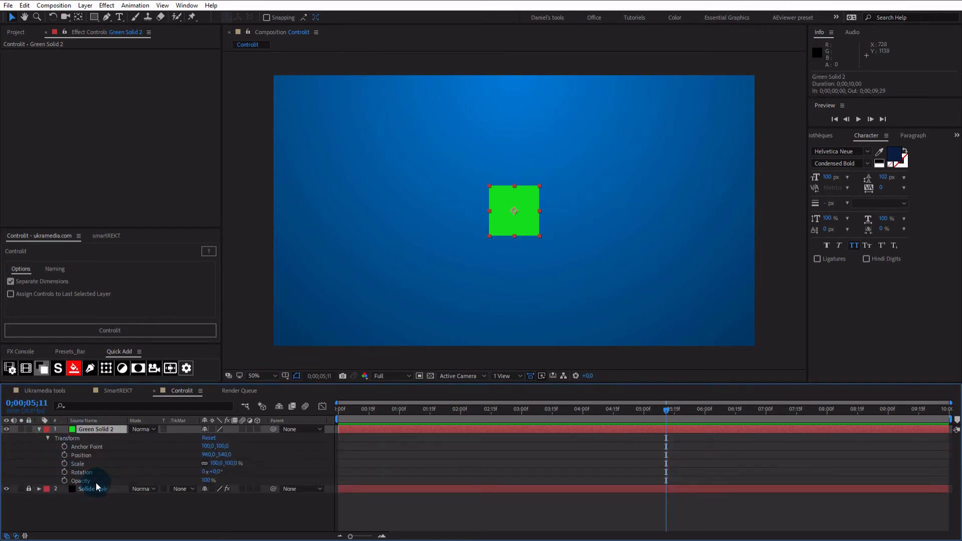
# Add a Slider Control expression effect to the green solid and duplicate it.
pyautogui.rightClick(108, 113)
pyautogui.click(92, 113)
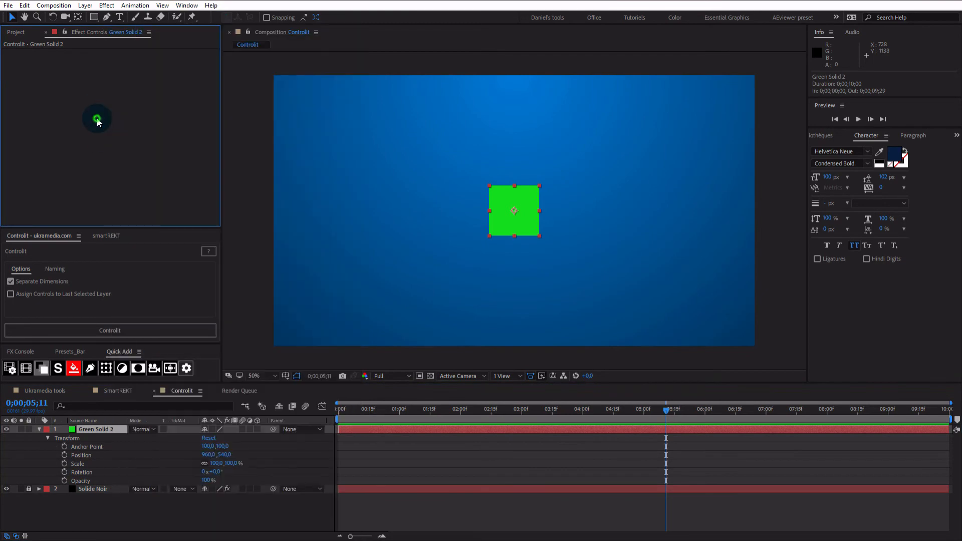
pyautogui.click(107, 6)
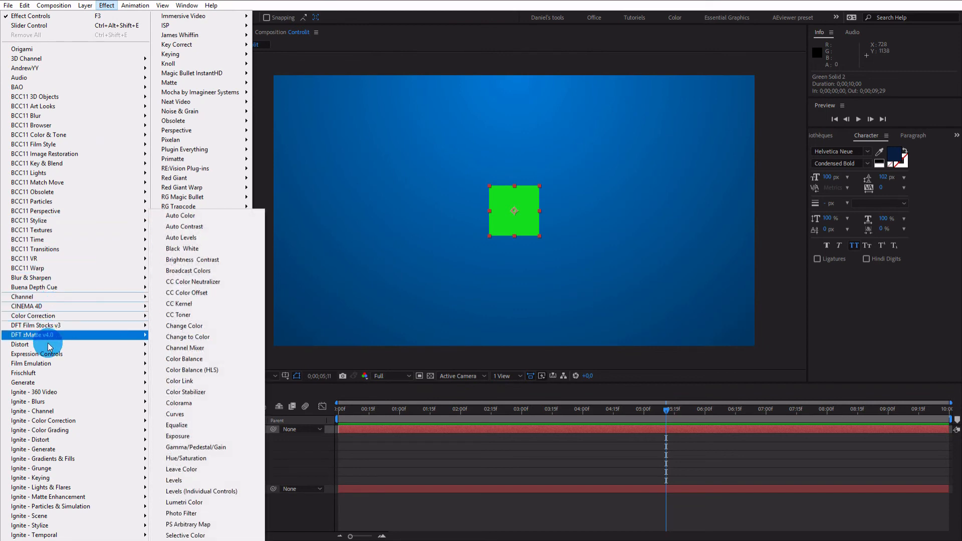
pyautogui.moveTo(131, 356)
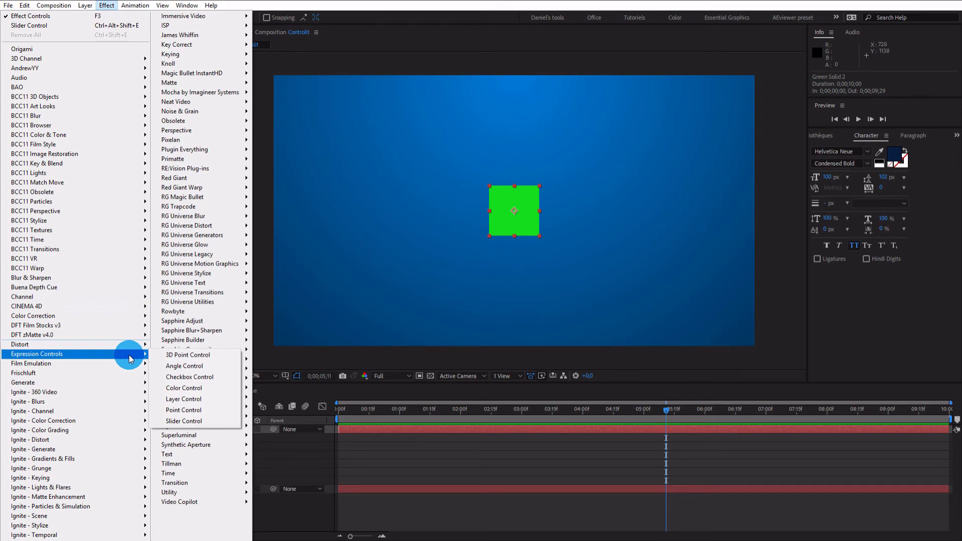
pyautogui.click(184, 421)
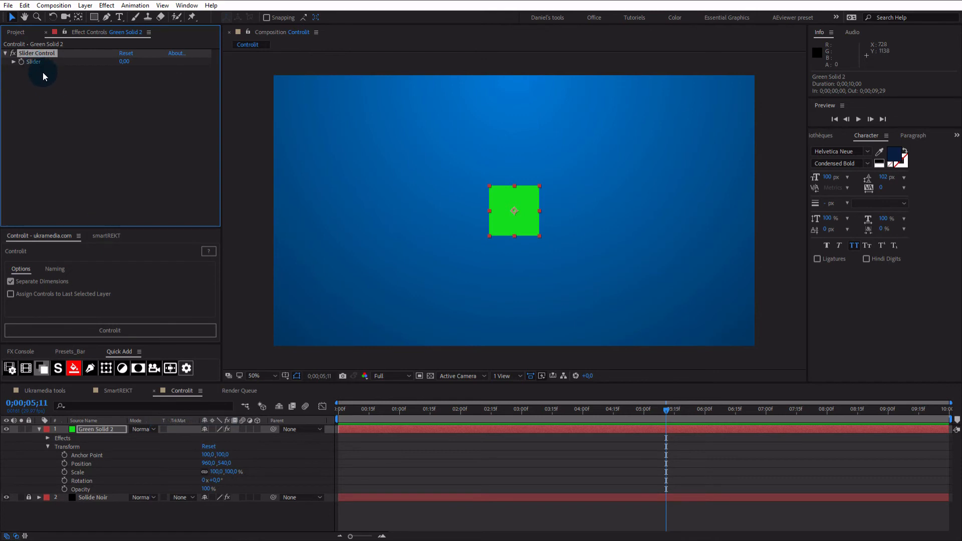
pyautogui.hotkey('ctrl', 'd')
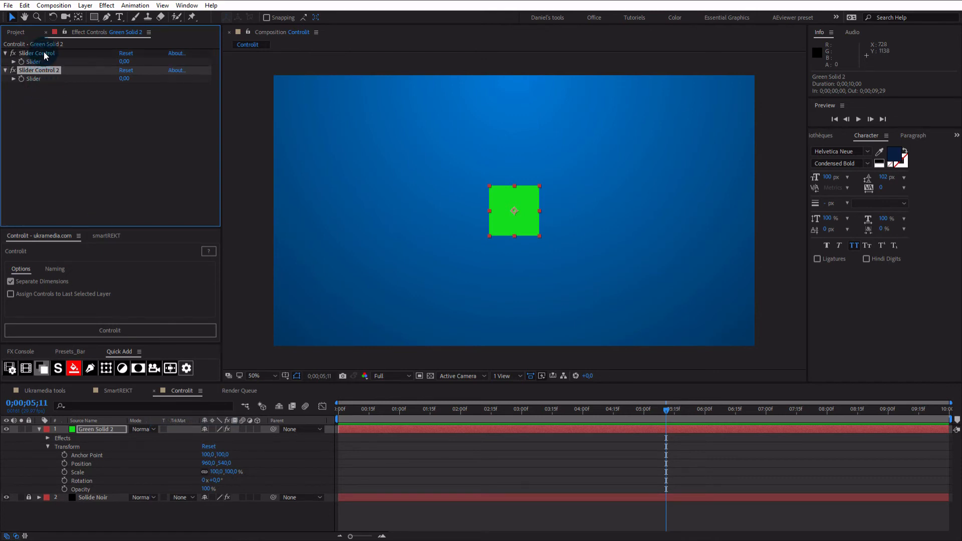
pyautogui.click(43, 53)
pyautogui.click(44, 72)
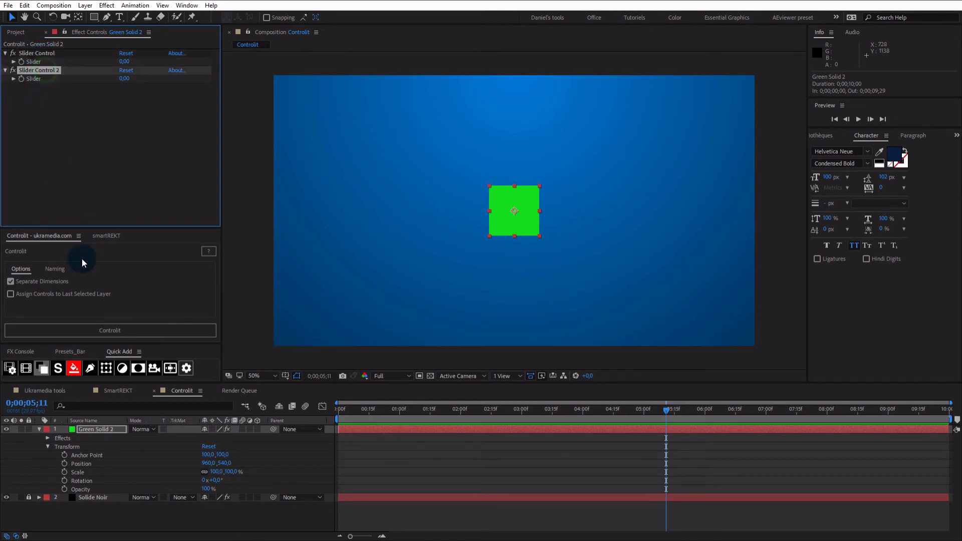
# Try separating the green solid's Position into X and Y dimensions, and recombine them into one property.
pyautogui.rightClick(86, 463)
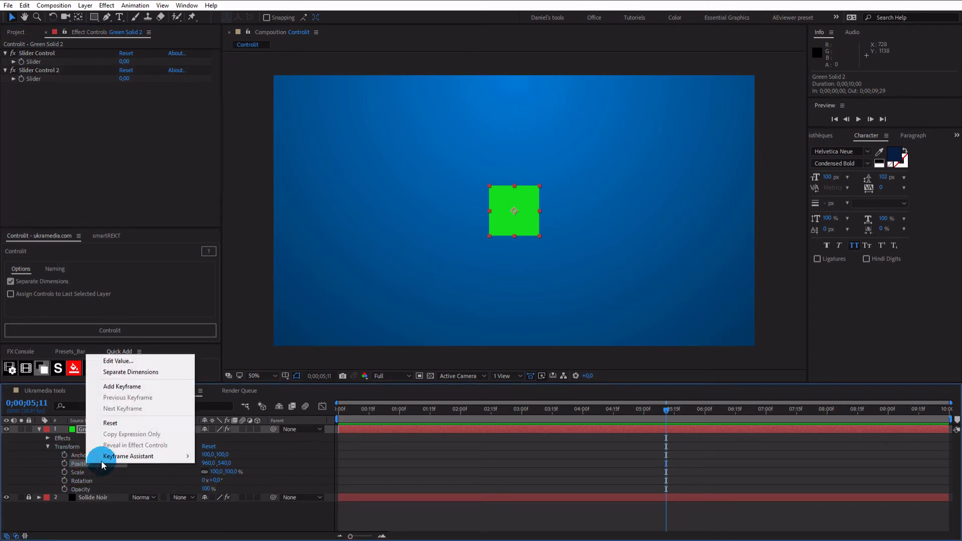
pyautogui.click(120, 372)
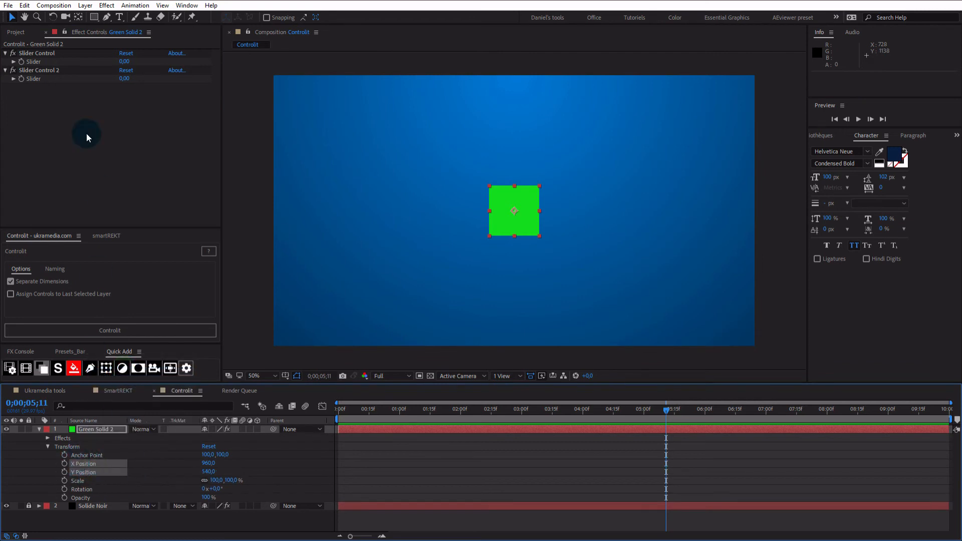
pyautogui.click(275, 463)
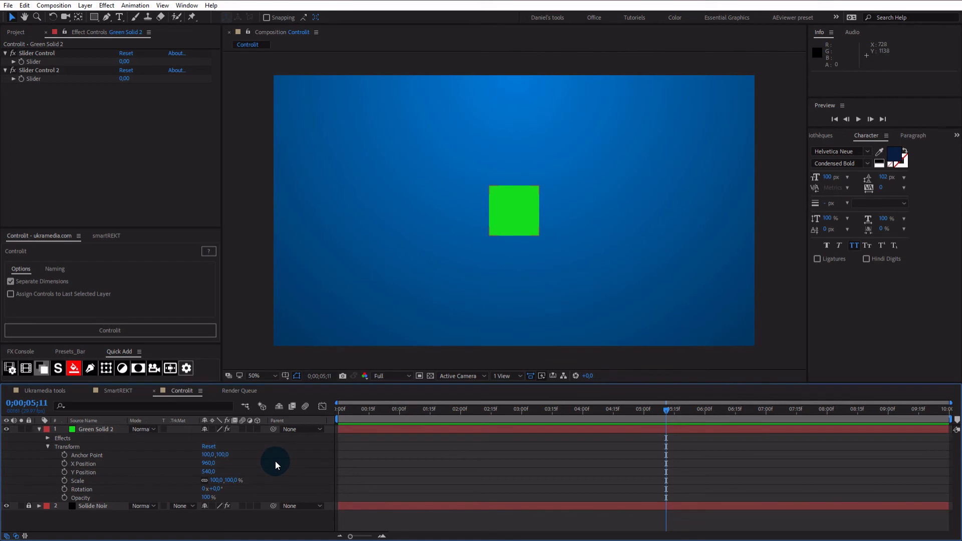
pyautogui.rightClick(107, 465)
pyautogui.click(147, 376)
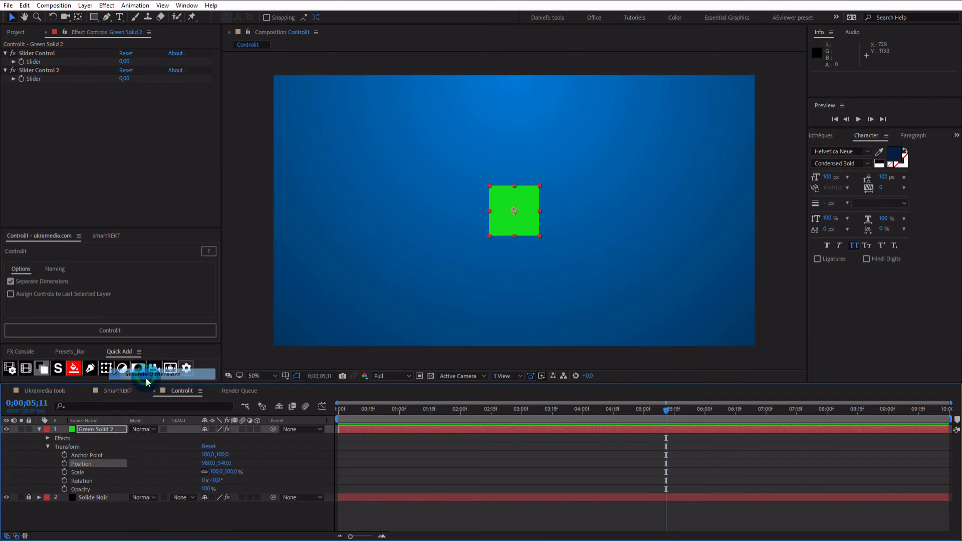
# Delete both Slider Control effects from the green solid.
pyautogui.click(41, 76)
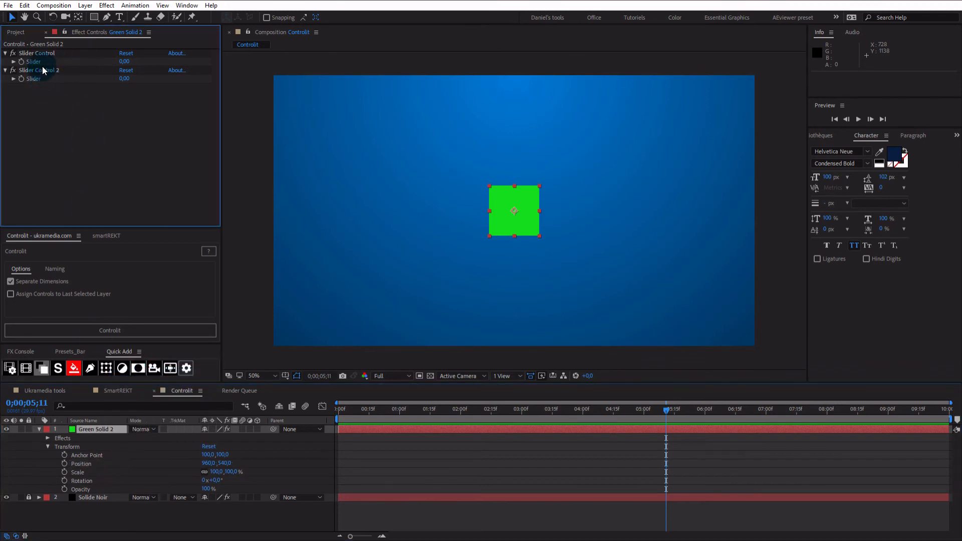
pyautogui.click(47, 53)
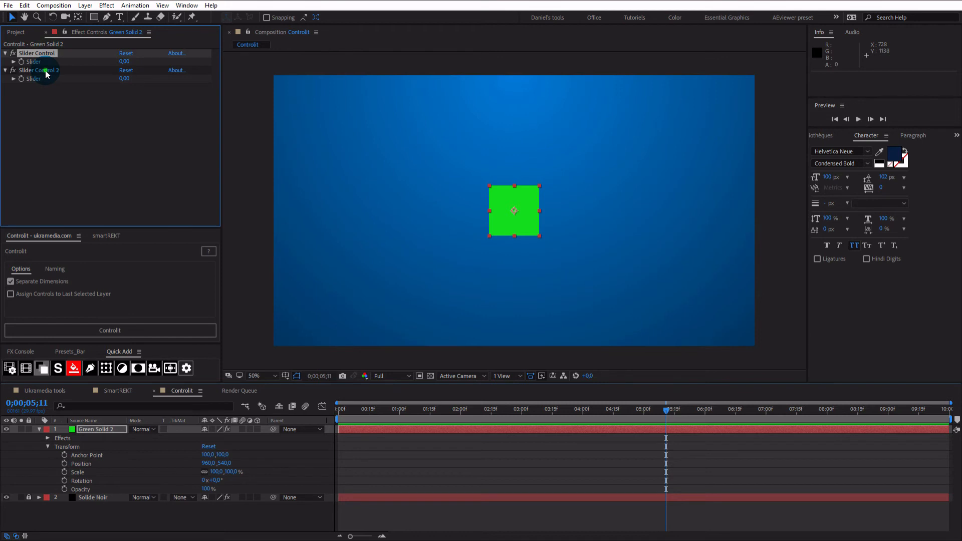
pyautogui.press('Delete')
# Apply Controlit to the green solid's Position and set the resulting X Position slider to 866.
pyautogui.click(106, 472)
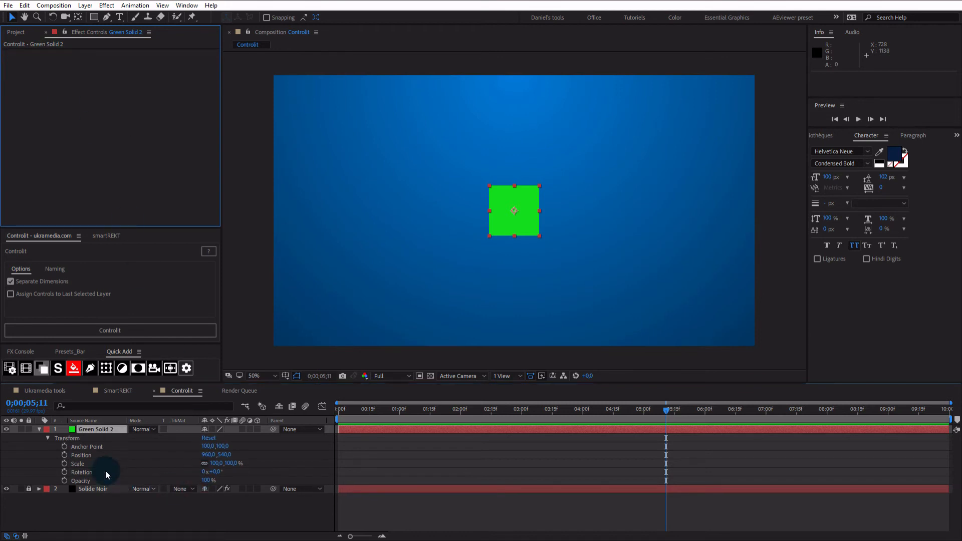
pyautogui.click(89, 454)
pyautogui.click(104, 432)
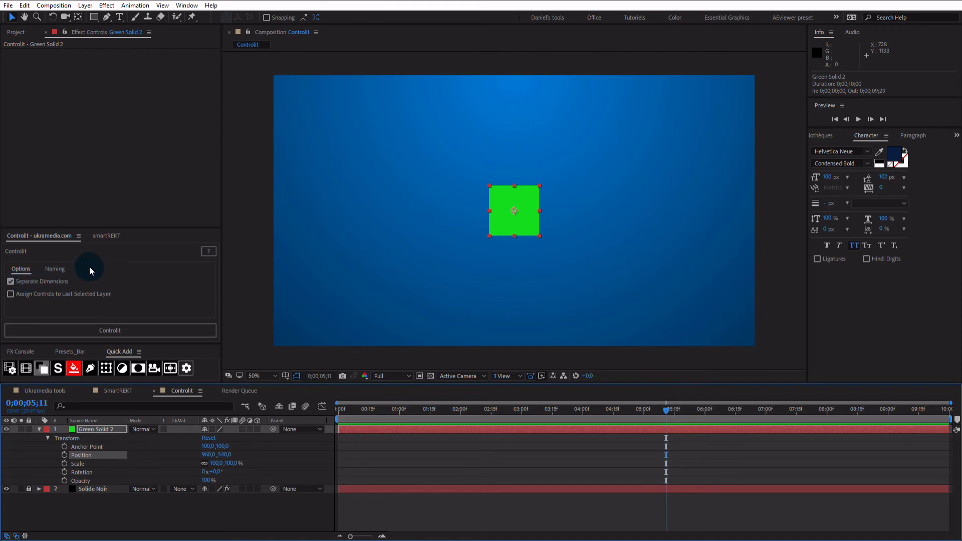
pyautogui.click(112, 333)
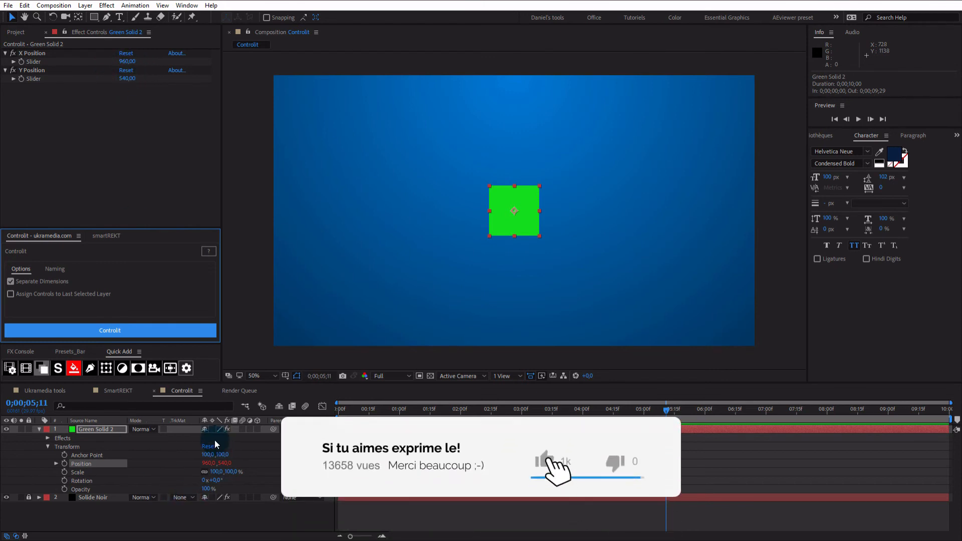
pyautogui.moveTo(126, 61); pyautogui.dragTo(94, 71)
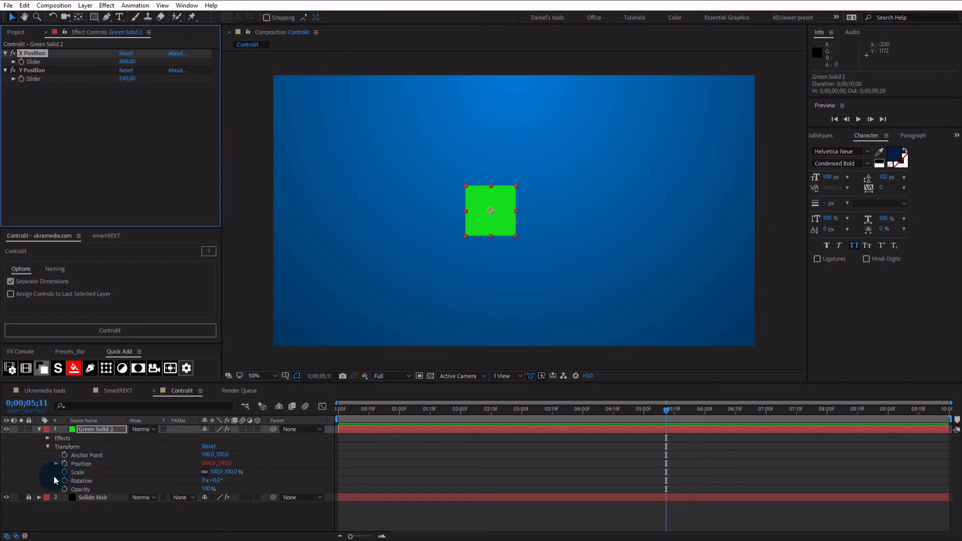
# Apply Controlit to the solid's Scale, Rotation and Opacity, and set X Scale 163, Y Scale 173, Rotate Z 20 and Opacity 110.
pyautogui.moveTo(49, 471); pyautogui.dragTo(100, 489)
pyautogui.click(98, 330)
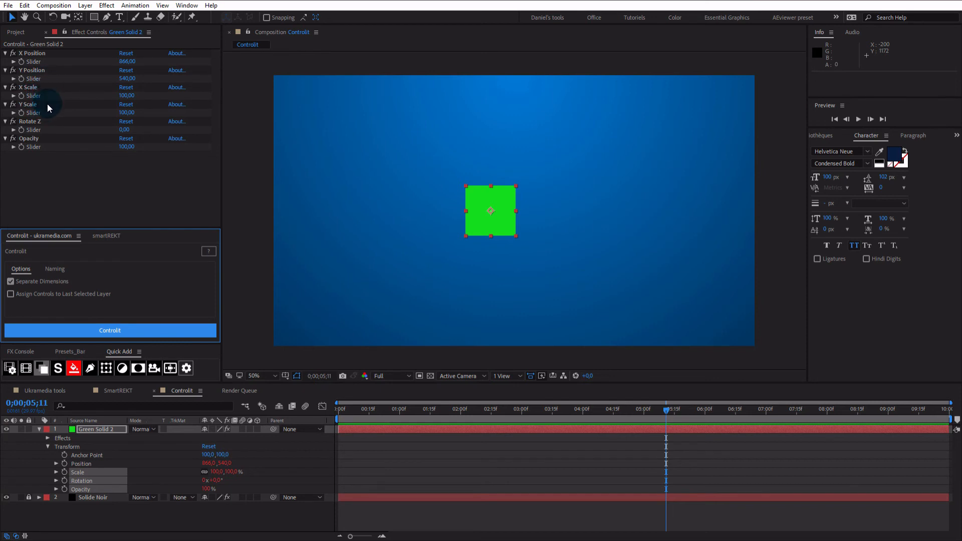
pyautogui.moveTo(122, 98); pyautogui.dragTo(136, 150)
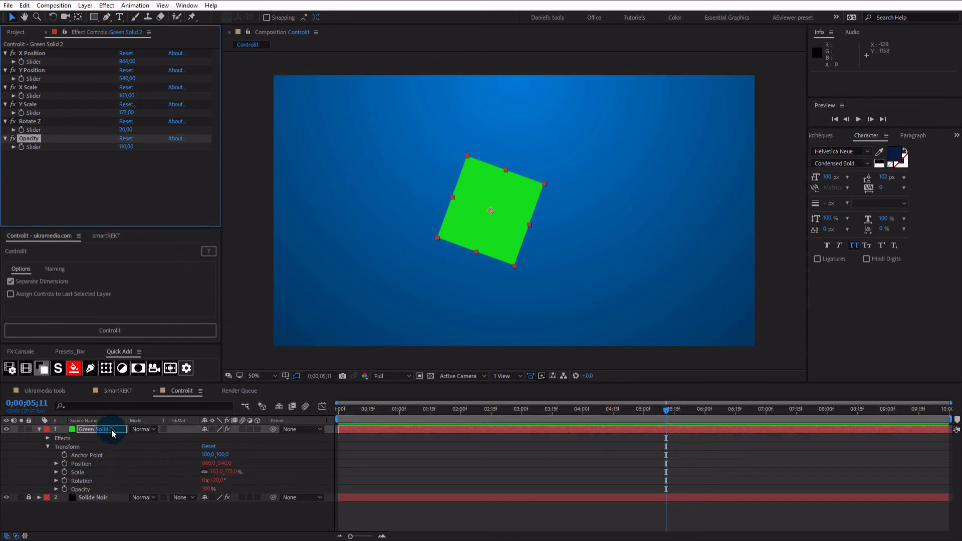
# Remove the expressions from the green solid's Position, Scale, Rotation and Opacity, and delete all its slider effects.
pyautogui.moveTo(41, 467); pyautogui.dragTo(98, 502)
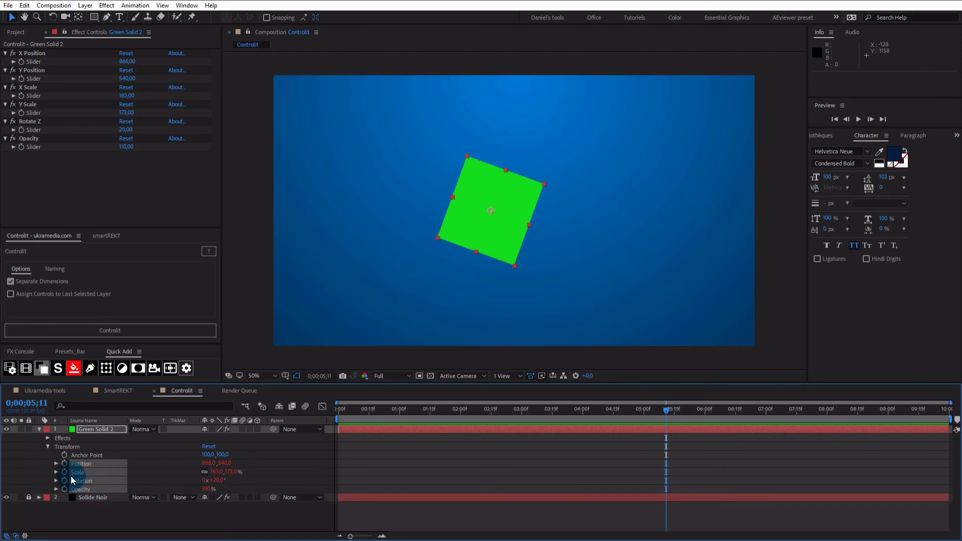
pyautogui.keyDown('alt'); pyautogui.click(65, 464); pyautogui.keyUp('alt')
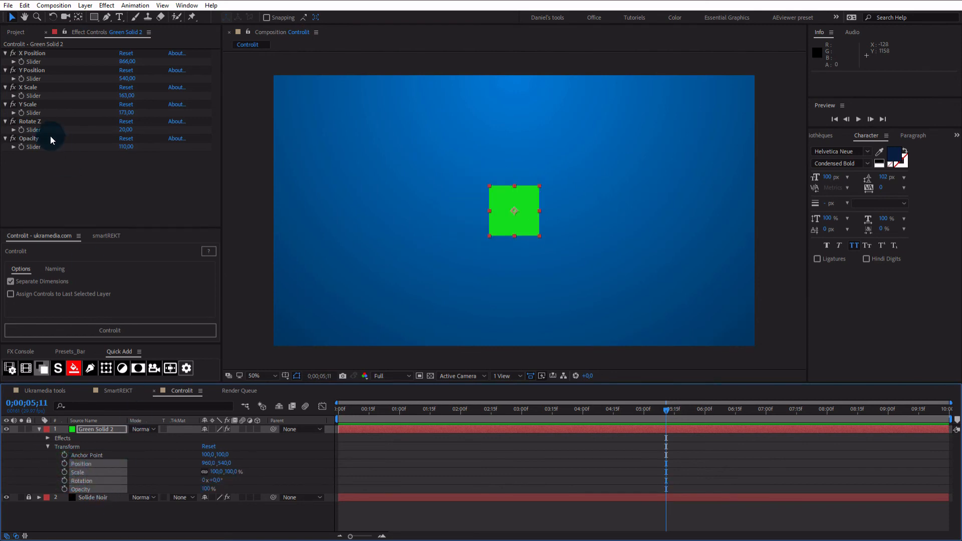
pyautogui.keyDown('shift'); pyautogui.click(30, 53); pyautogui.keyUp('shift')
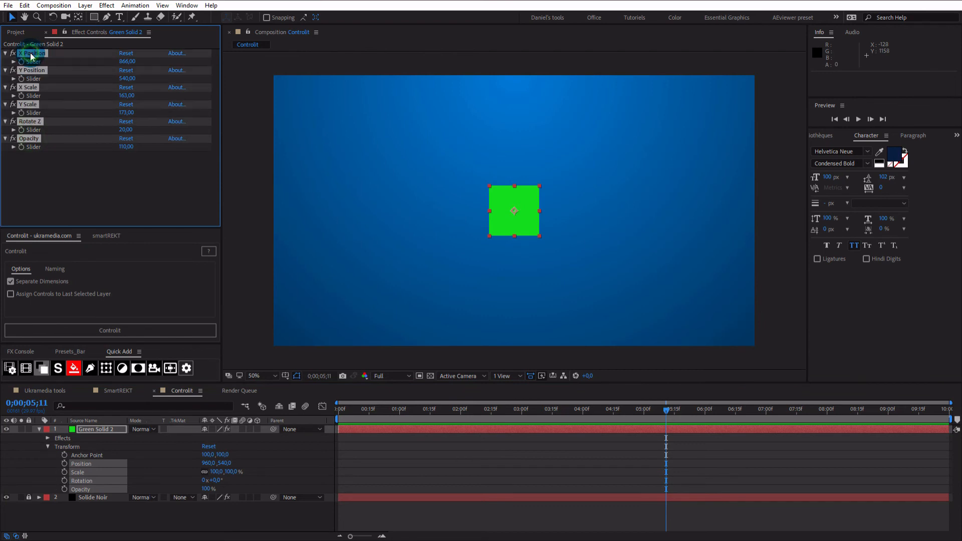
pyautogui.press('Delete')
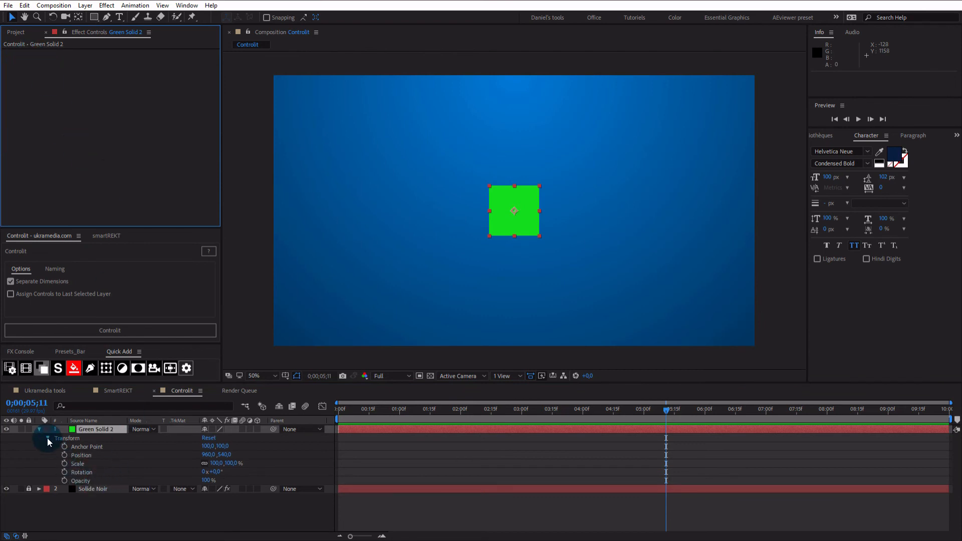
# Add a null object above the green solid and rename it Control.
pyautogui.click(106, 440)
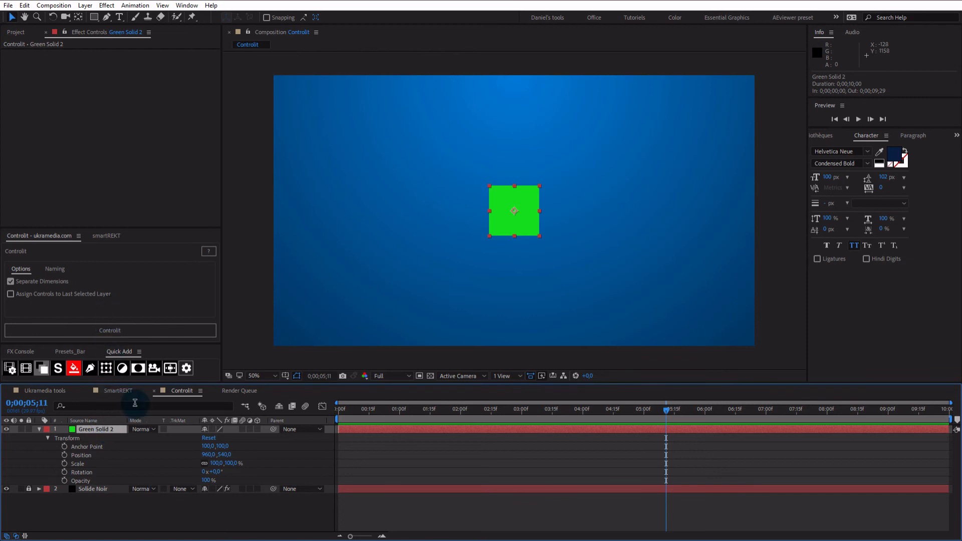
pyautogui.click(106, 370)
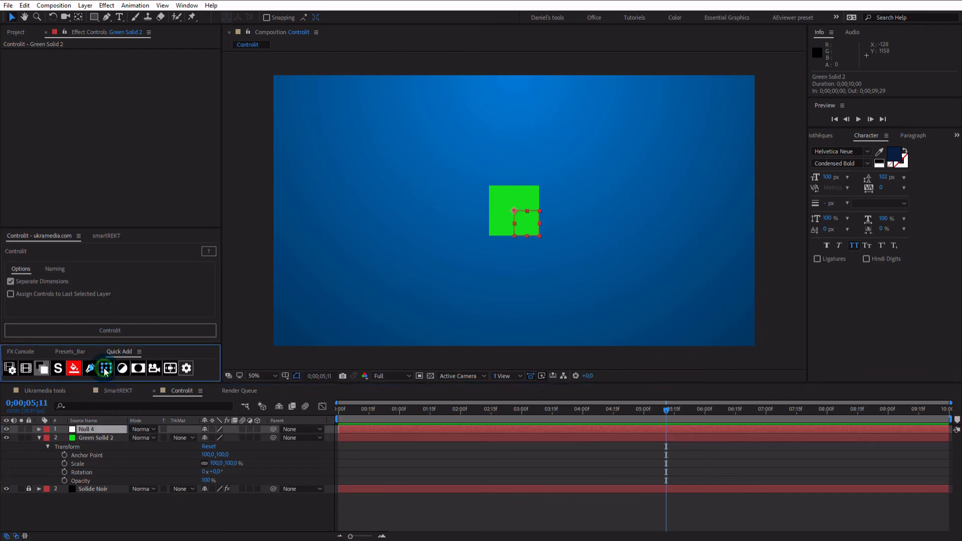
pyautogui.click(101, 430)
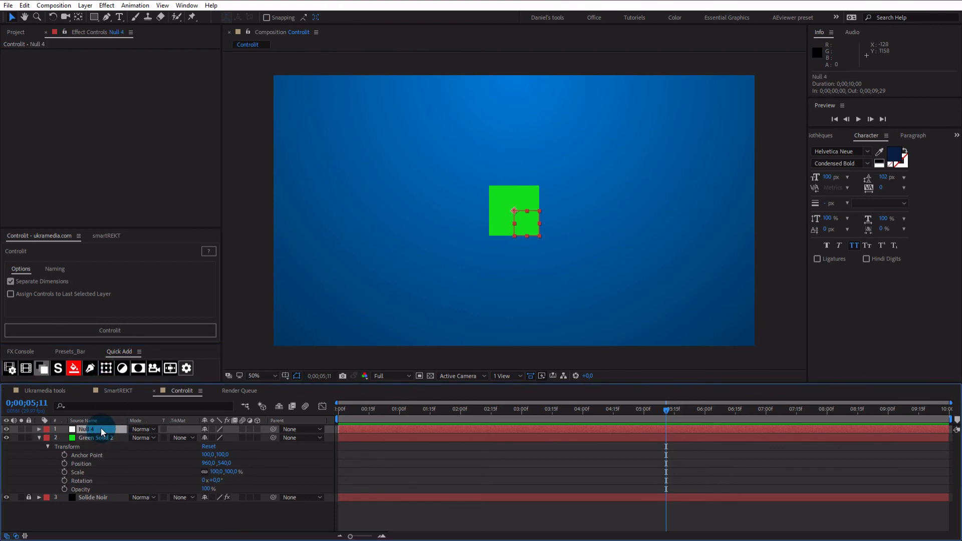
pyautogui.press('Return')
pyautogui.write('Control')
pyautogui.click(26, 473)
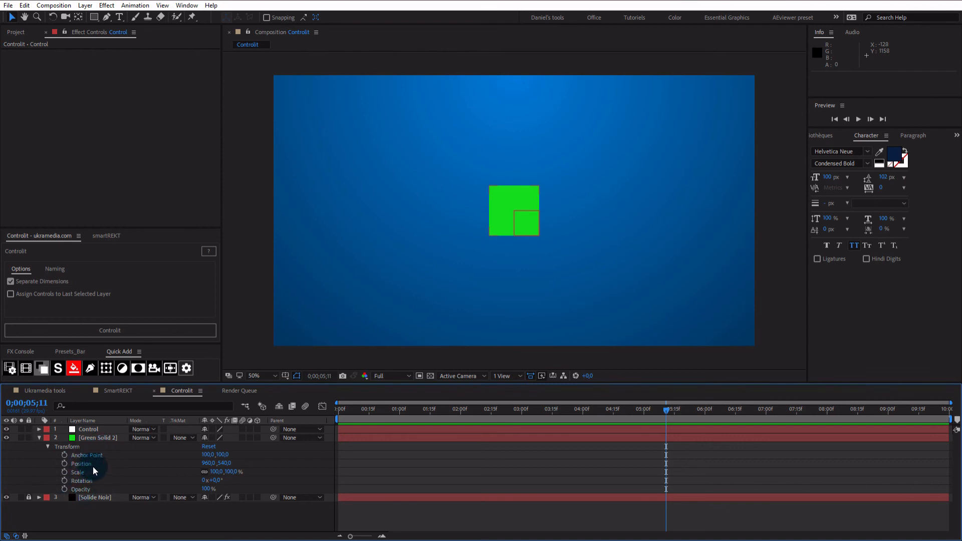
# Enable assigning controls to the last selected layer and use Controlit to link all the green solid's transform properties to the Control null.
pyautogui.click(107, 428)
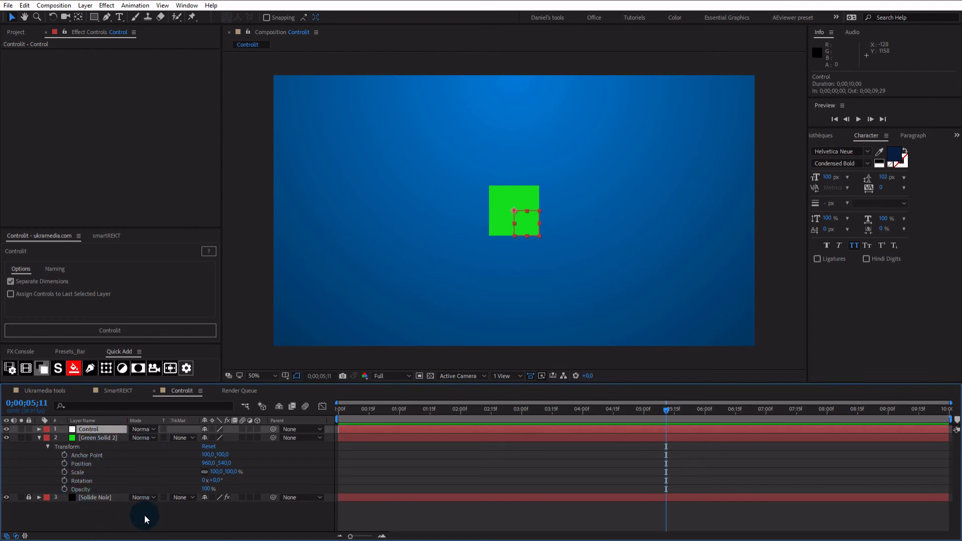
pyautogui.click(108, 436)
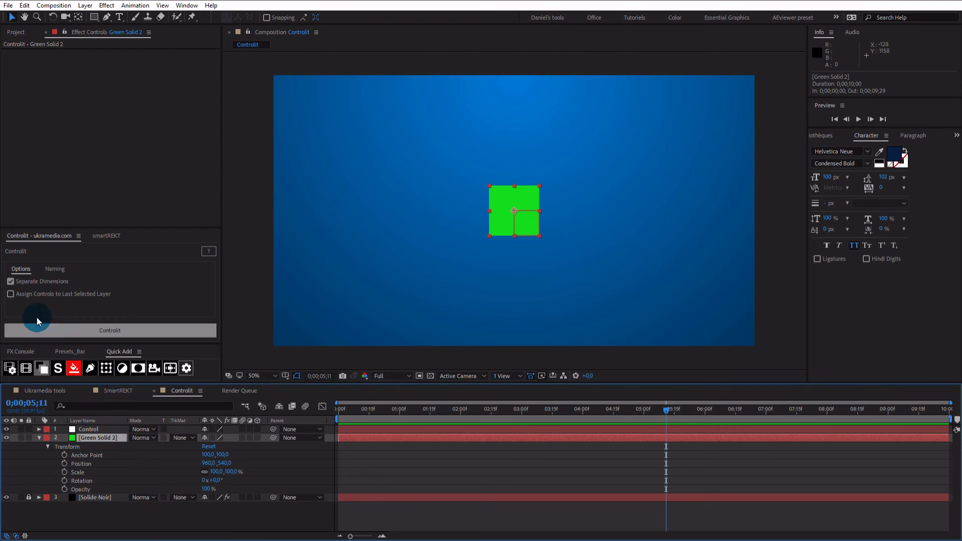
pyautogui.click(11, 295)
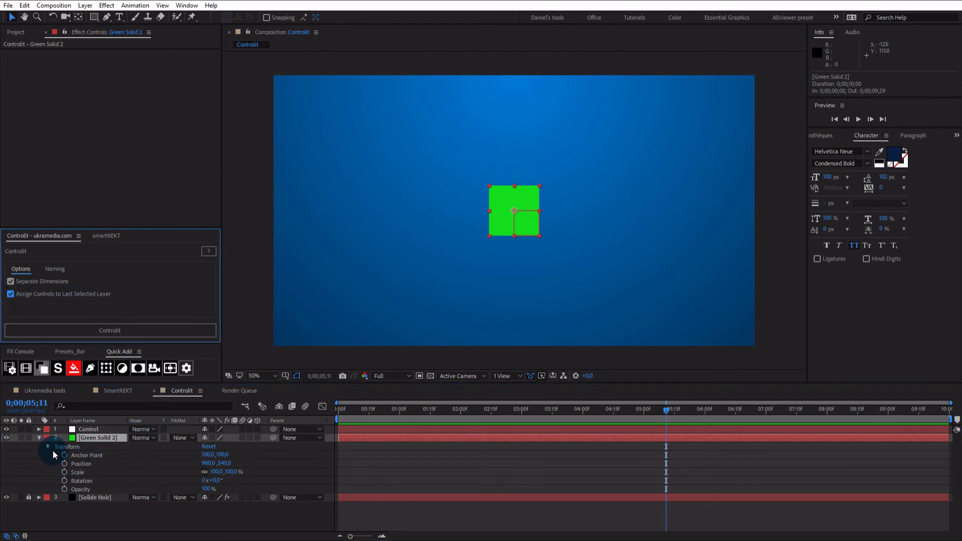
pyautogui.moveTo(53, 454); pyautogui.dragTo(109, 490)
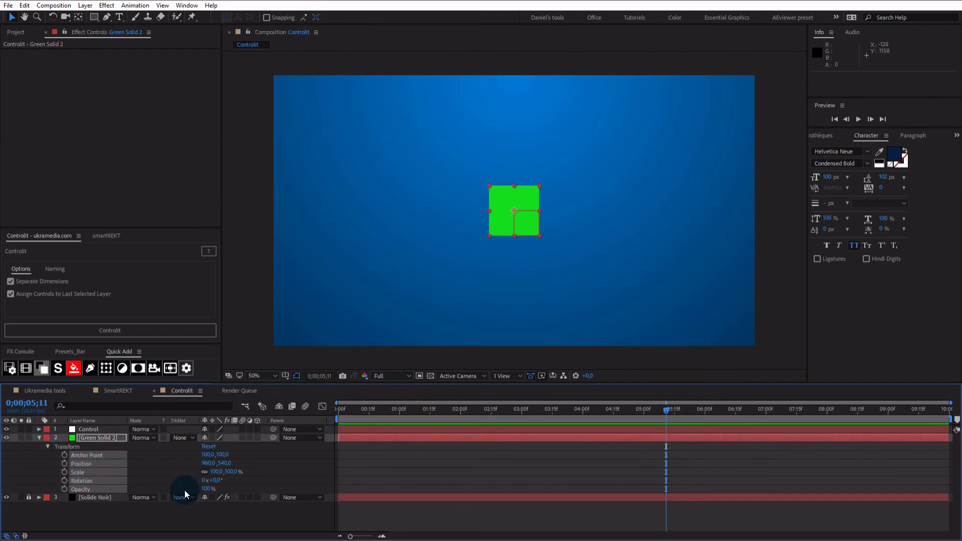
pyautogui.keyDown('ctrl'); pyautogui.click(101, 429); pyautogui.keyUp('ctrl')
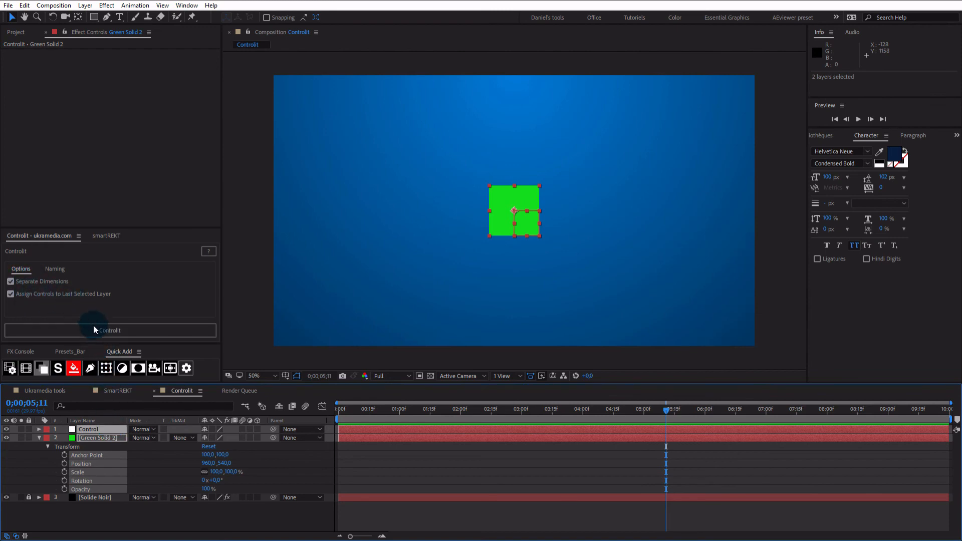
pyautogui.click(108, 329)
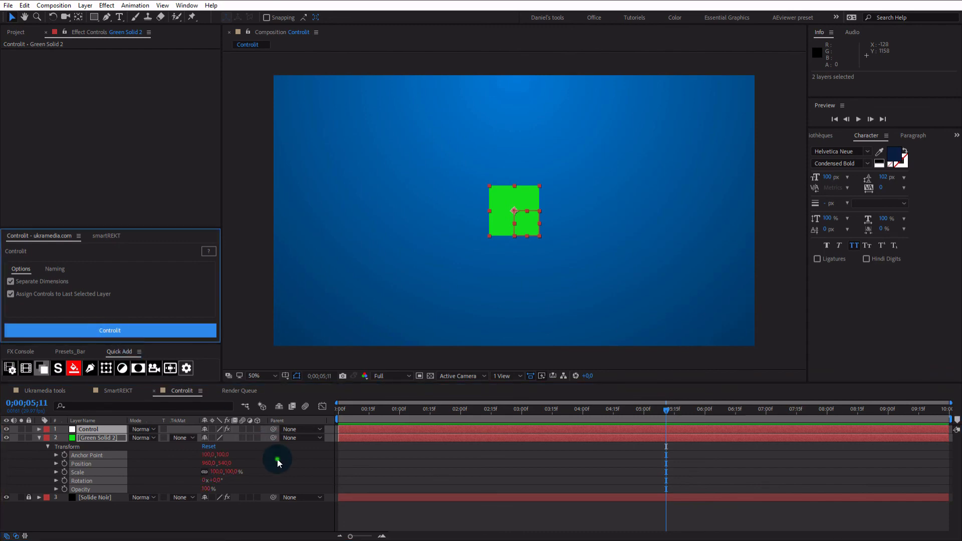
# Set the green solid's X Scale to 170 and Y Scale to 124 using the sliders on the Control null.
pyautogui.click(217, 469)
pyautogui.click(105, 429)
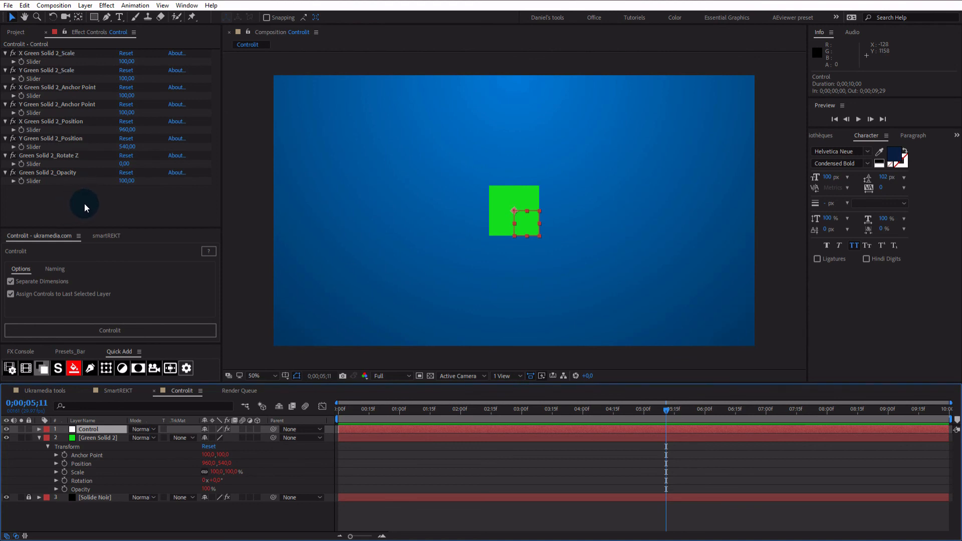
pyautogui.moveTo(127, 61); pyautogui.dragTo(138, 84)
pyautogui.click(101, 433)
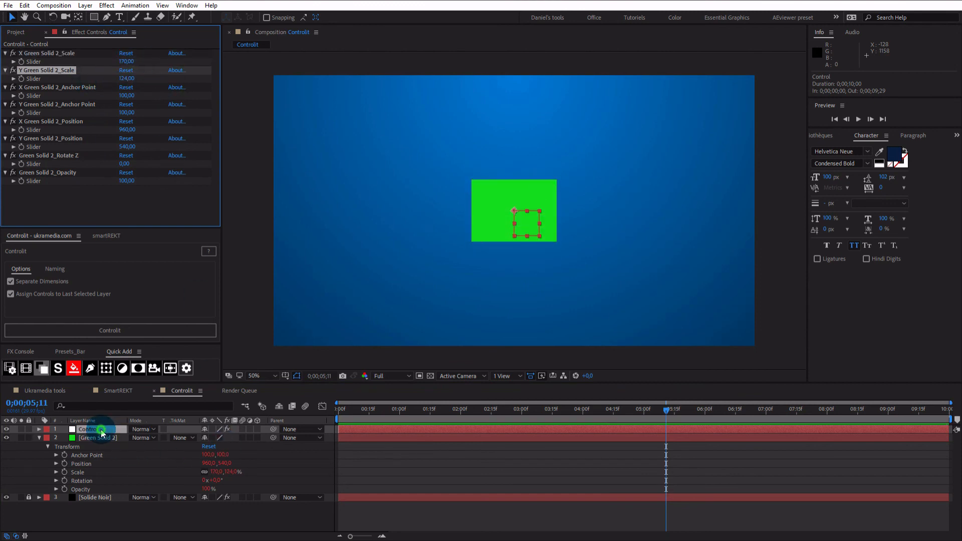